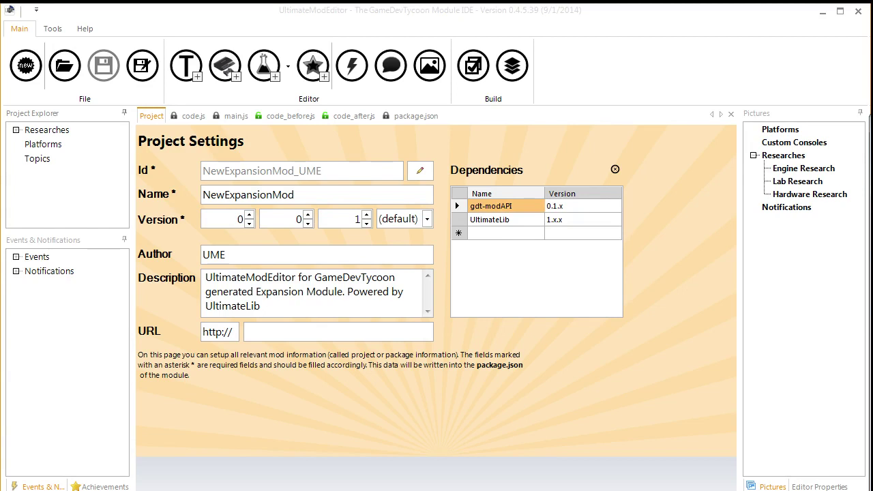
Rename the project "Game Dev Tycoon: The Next Generation"
left_click(197, 76)
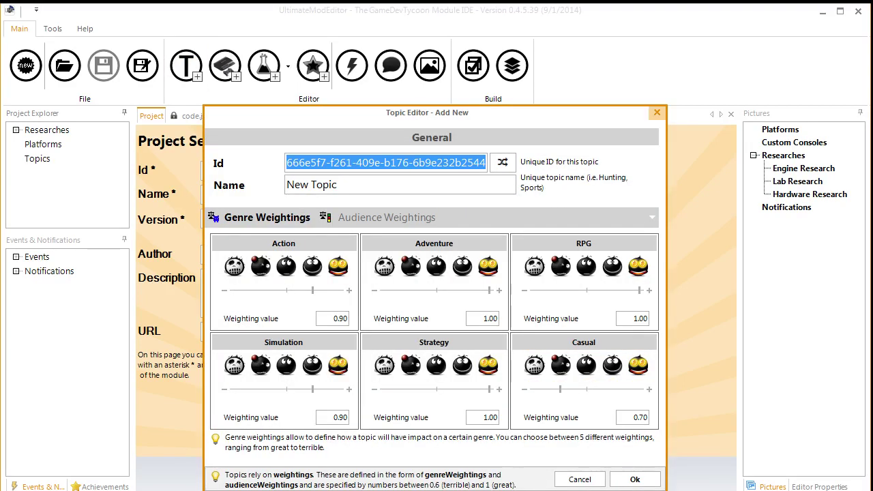
left_click(658, 112)
left_click_drag(306, 196, 164, 196)
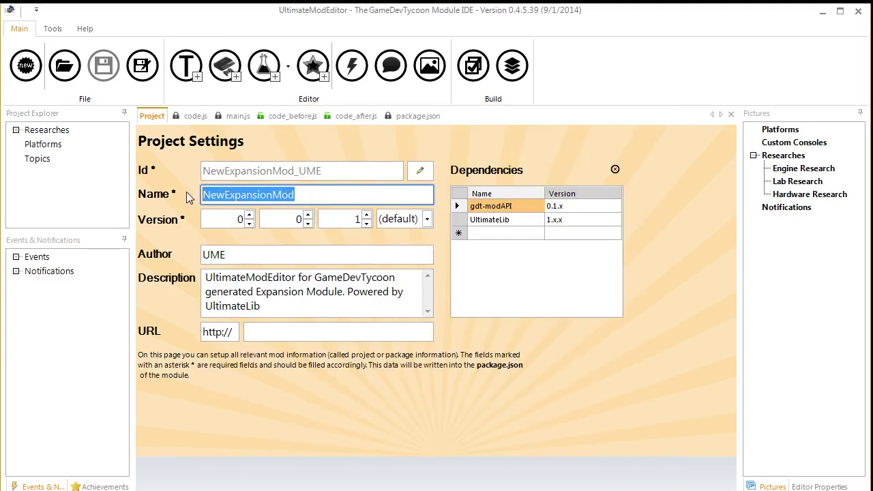
type("Gave")
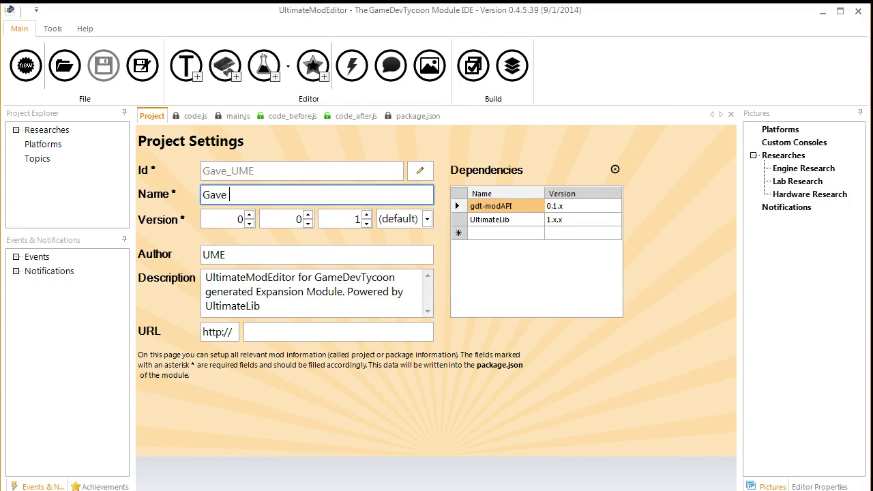
key("BackSpace")
key("BackSpace")
key("BackSpace")
type("ame Dev Ty")
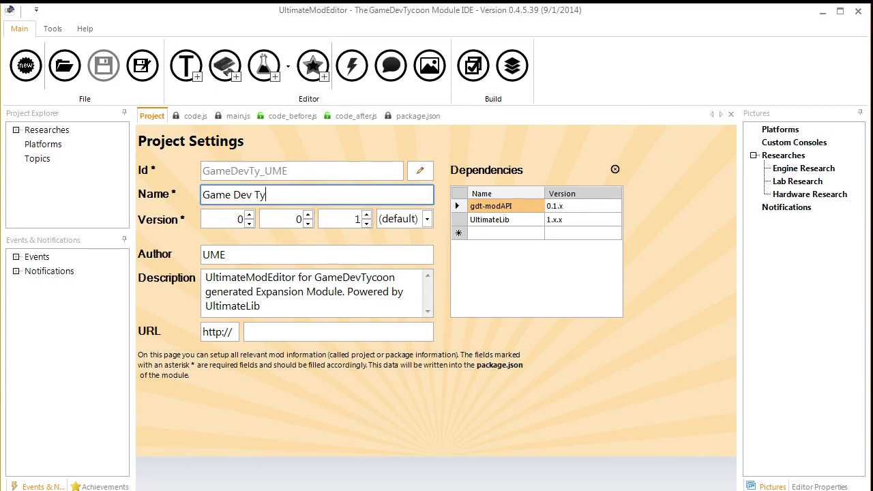
type("coon: Th")
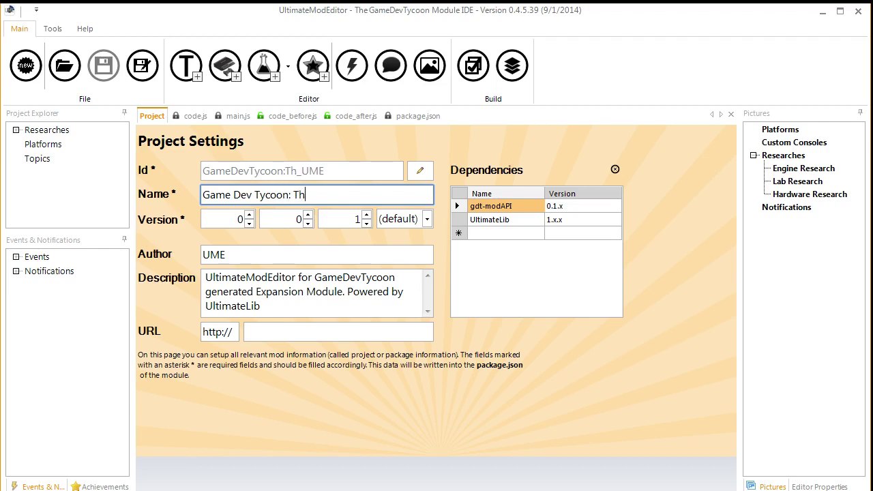
type("e Next Gena")
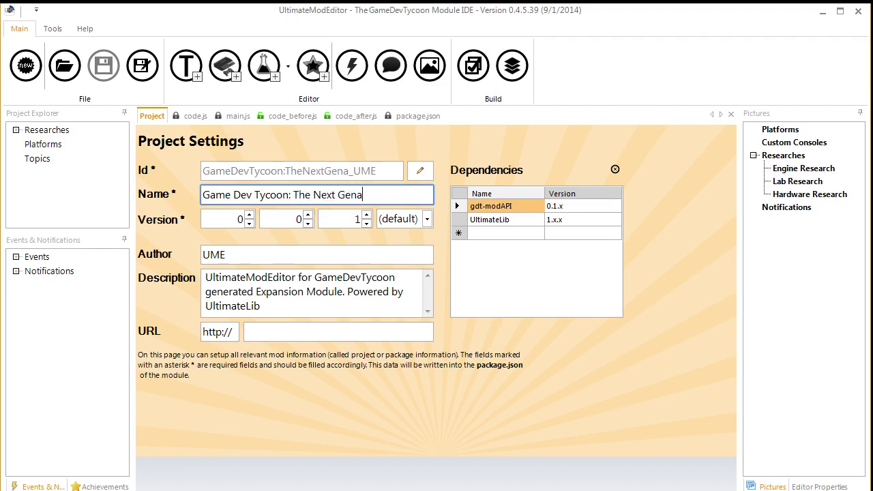
key("BackSpace")
type("eration")
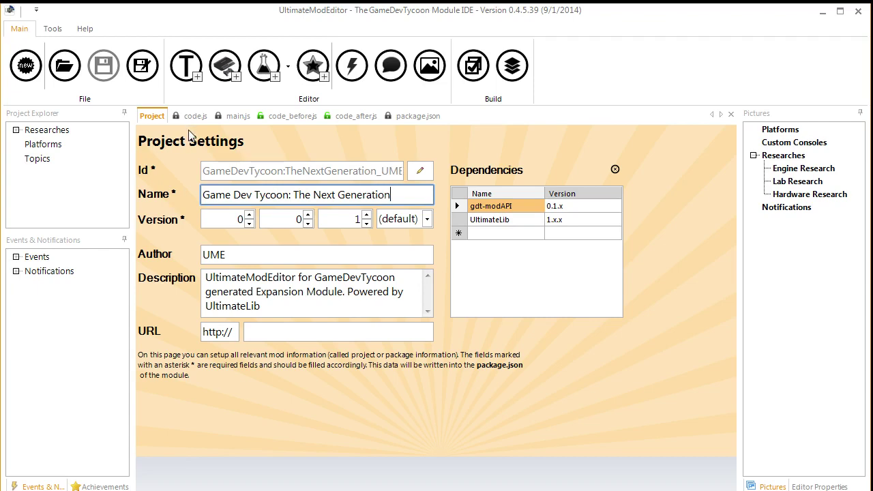
Start a new topic for the mod and name it "Exploration"
left_click(198, 84)
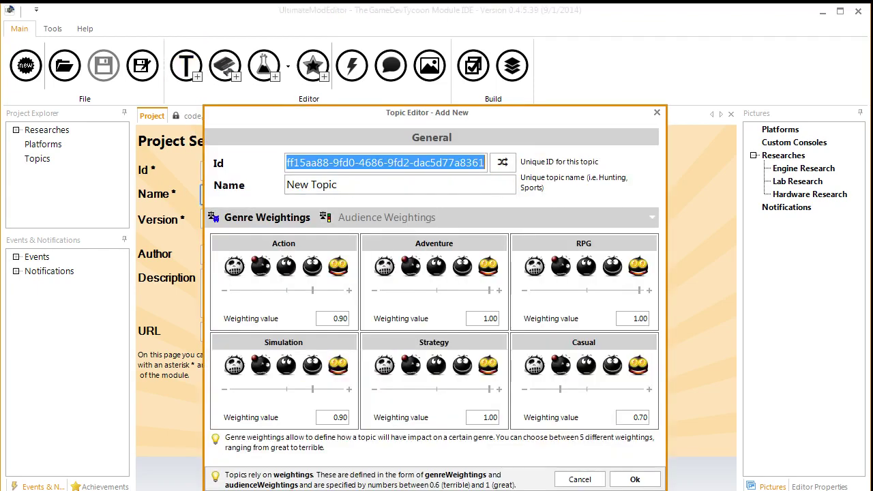
left_click(339, 185)
left_click_drag(337, 184, 269, 186)
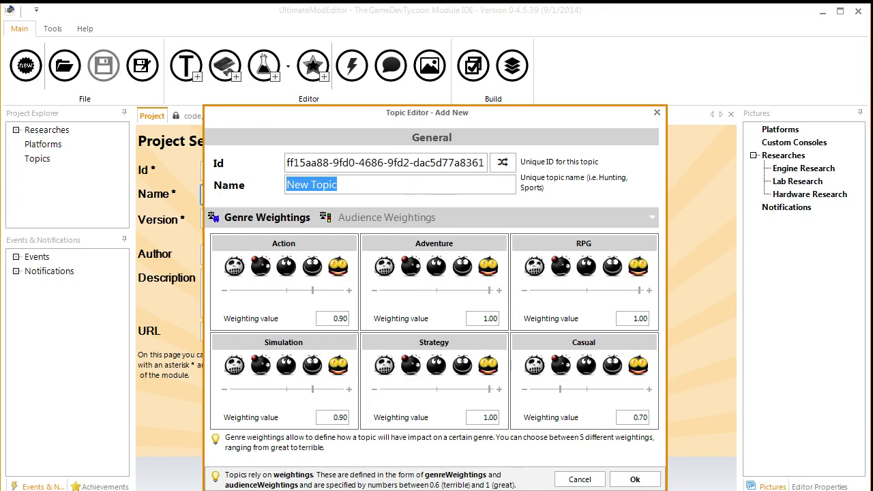
type("Exploration")
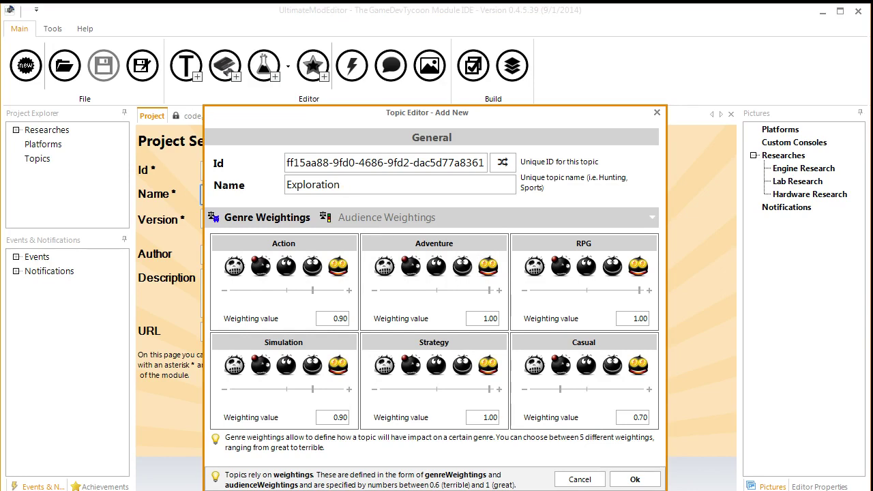
Set the Exploration topic's genre weightings to 1.00 for Simulation, 0.90 for Strategy and 0.60 for Casual
left_click_drag(313, 389, 340, 389)
left_click_drag(489, 389, 463, 389)
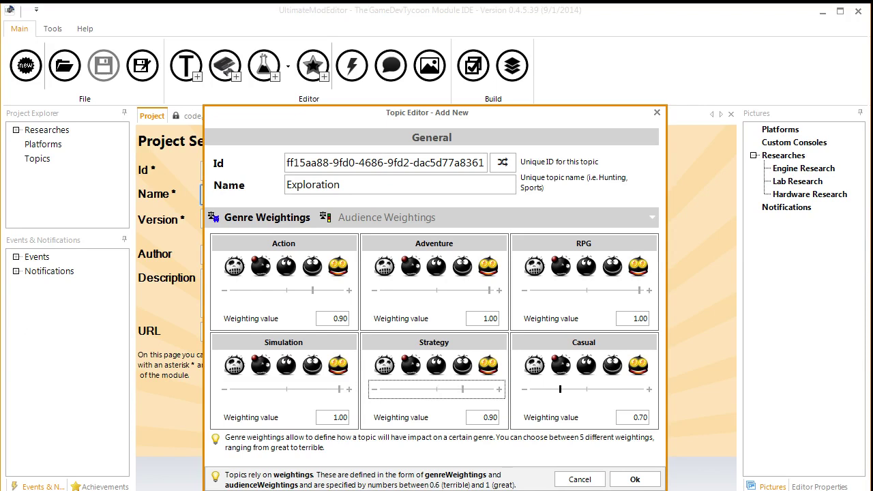
left_click_drag(560, 390, 534, 390)
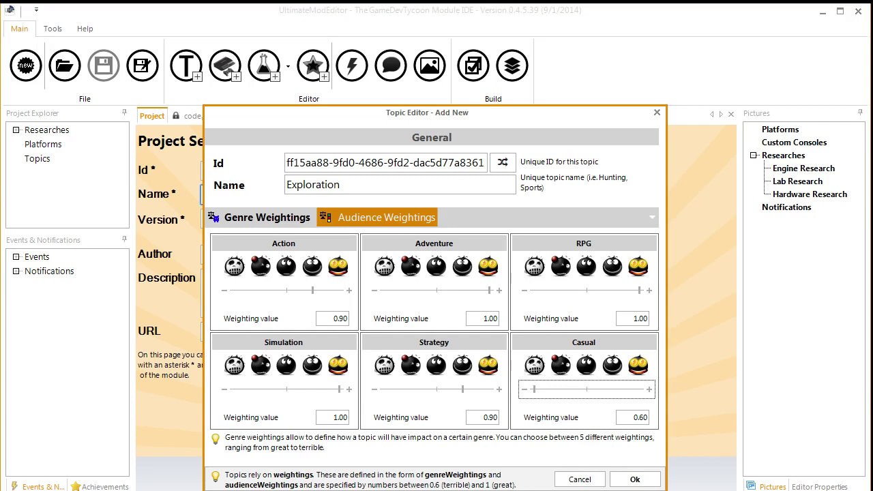
Set the topic's audience weightings to 0.90 for Mature and 0.70 for Young, and save the topic
left_click(386, 217)
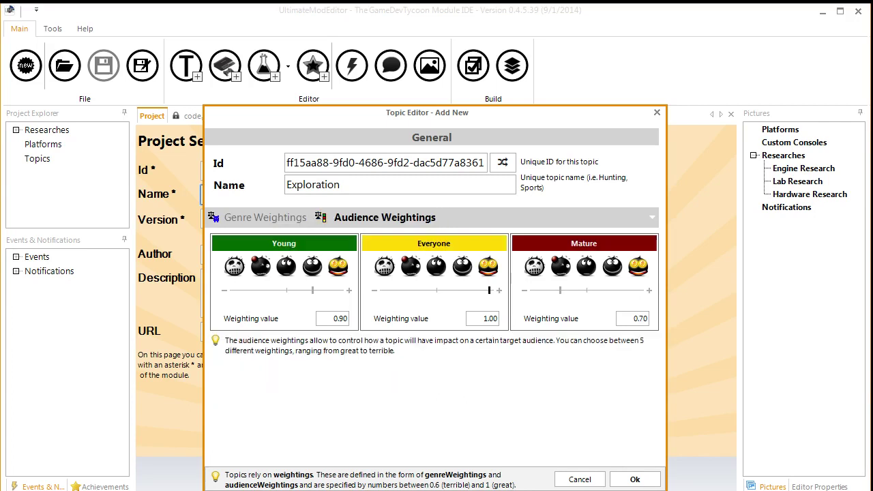
left_click(587, 291)
left_click_drag(587, 290, 612, 291)
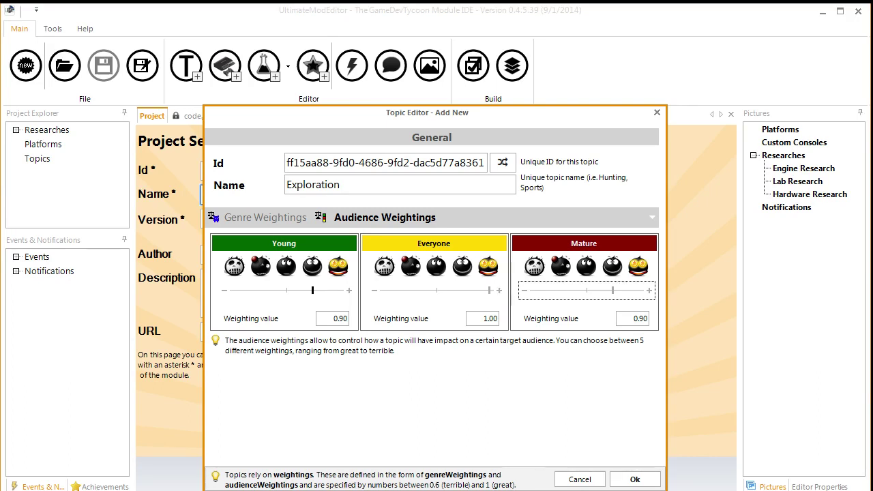
left_click_drag(312, 290, 260, 290)
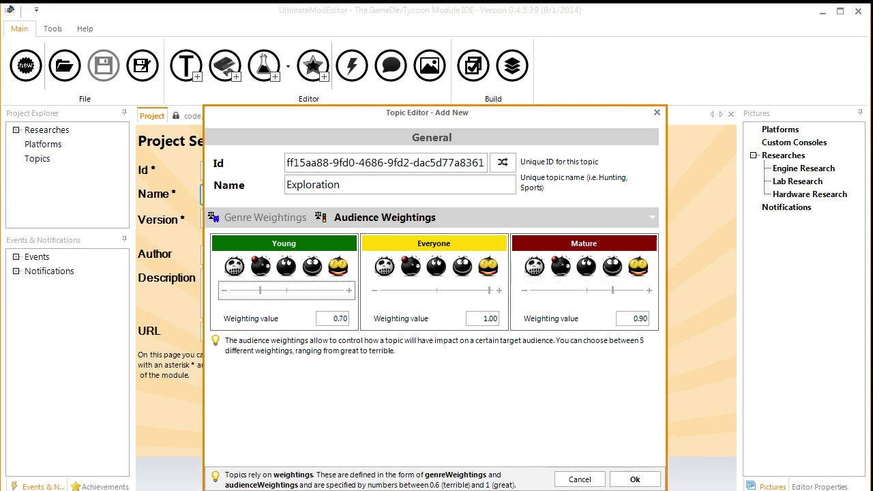
left_click(642, 484)
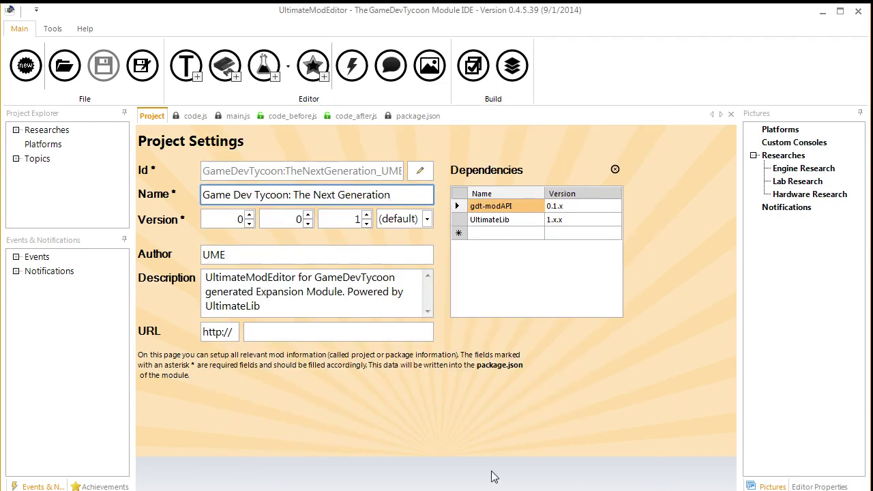
Check the project tree's topics for the Exploration entry, and collapse the list again
left_click(20, 159)
left_click(15, 159)
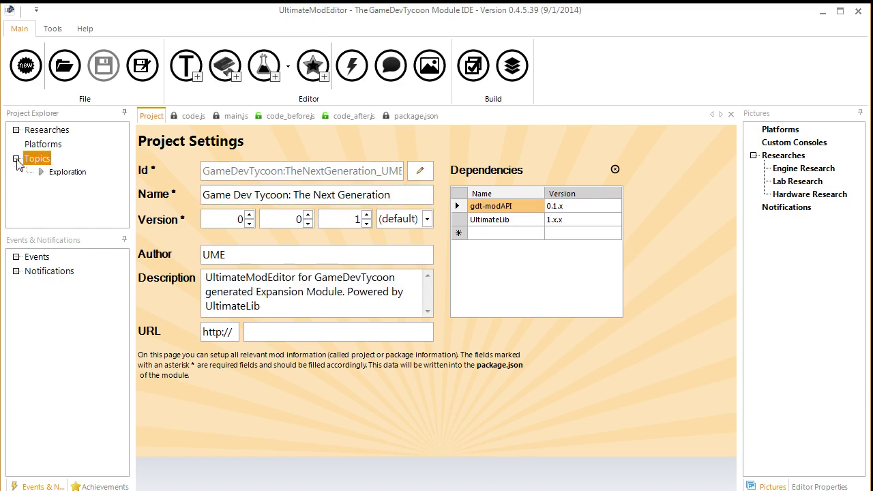
left_click(73, 178)
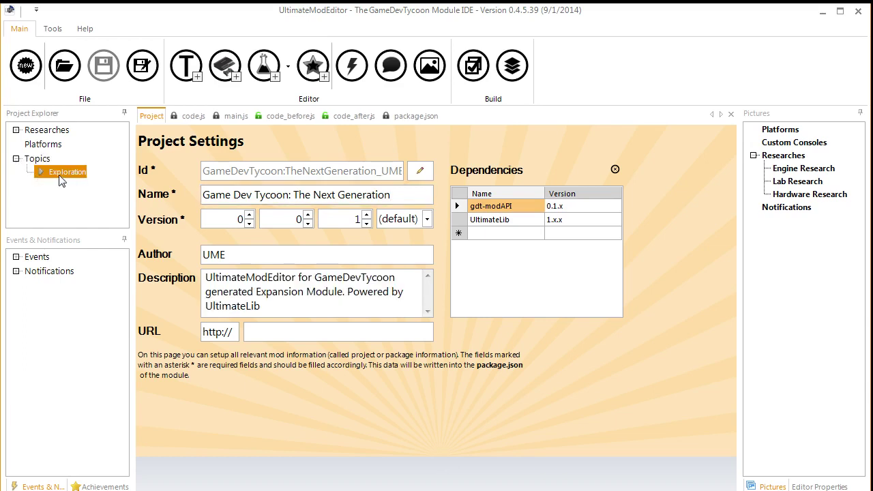
left_click(16, 159)
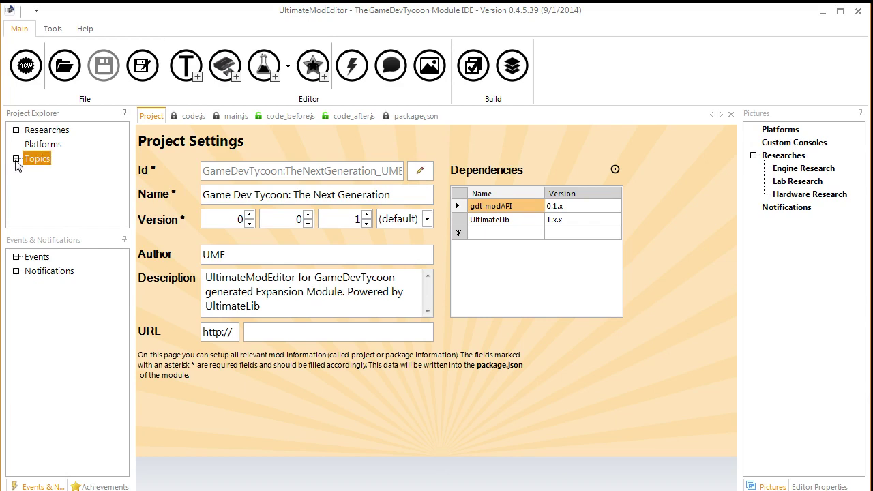
Start a new lab research and name it "Full Emersion"
left_click(288, 71)
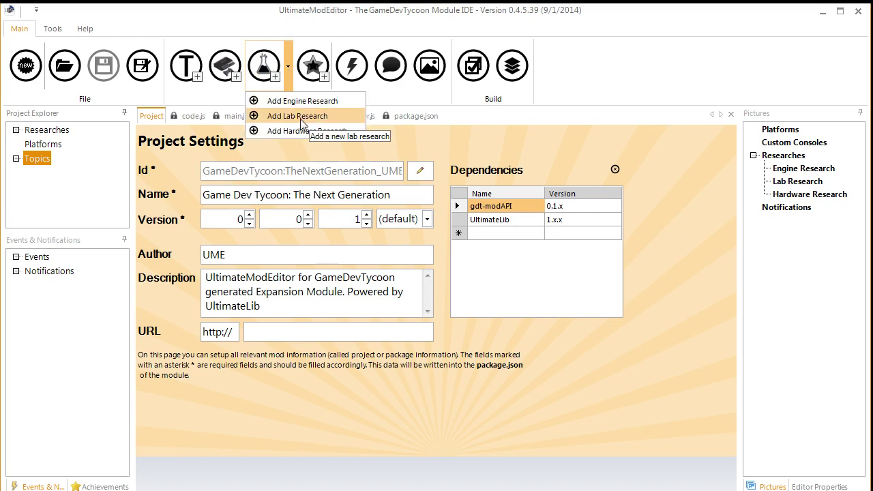
left_click(329, 118)
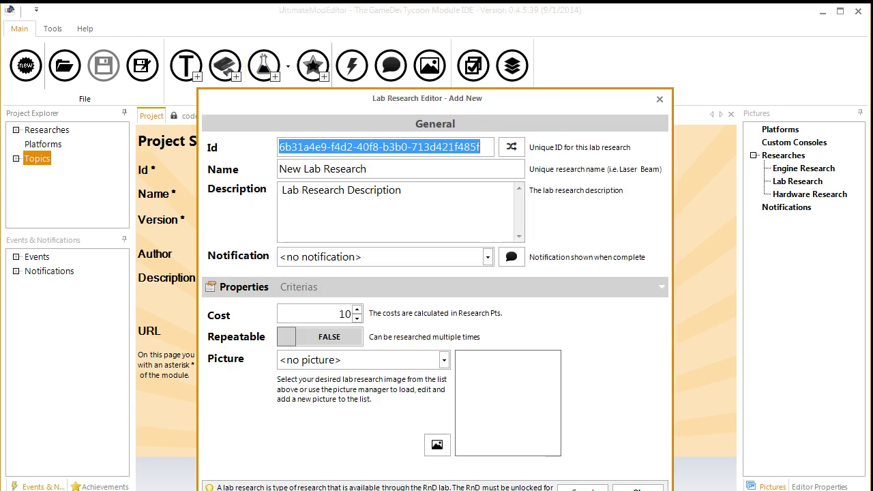
key("Tab")
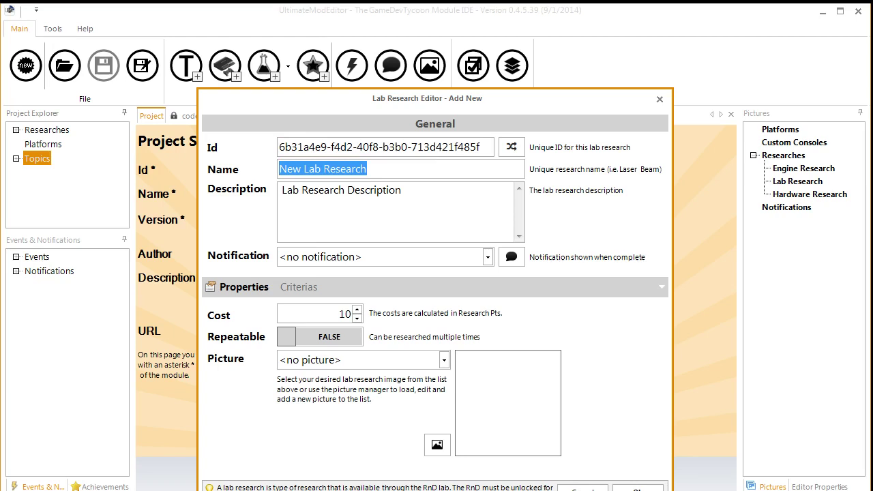
type("Full ")
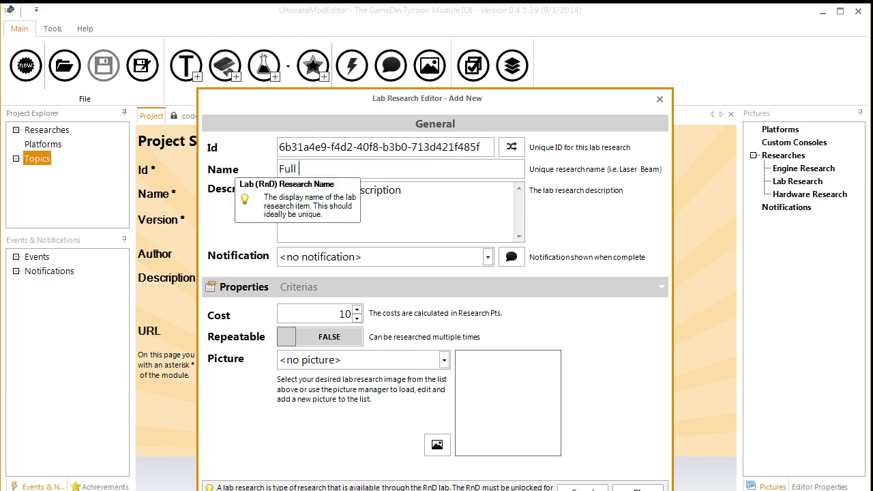
type("Emersion")
Replace the lab research's description with "Allowing the player to experience a game with all there senses."
left_click_drag(404, 191, 278, 191)
key("BackSpace")
type("Allowing the ")
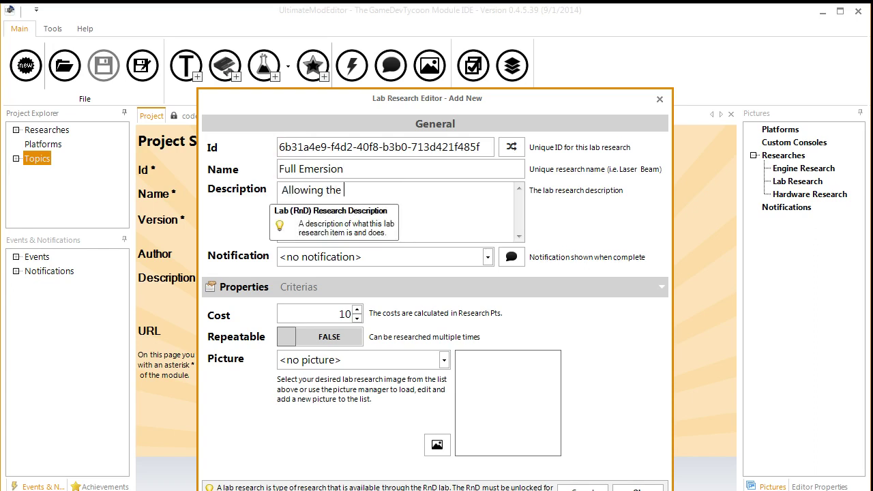
type("player to experience a game w")
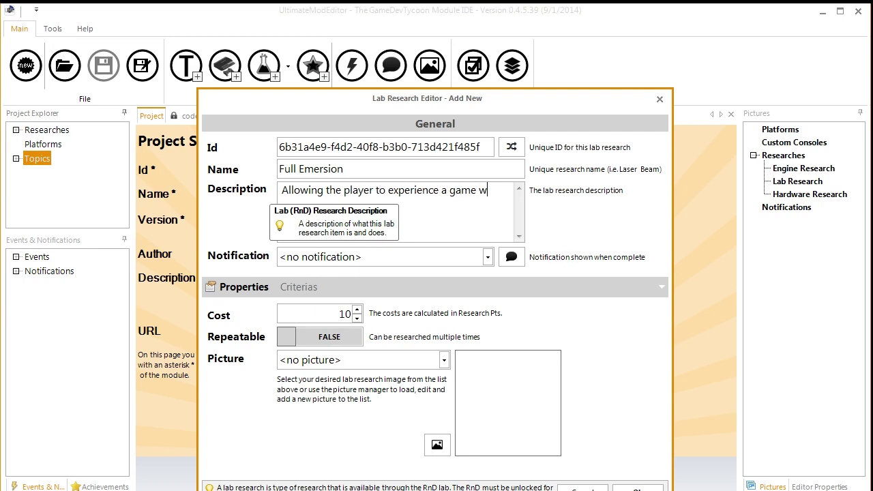
type("ith all there sense")
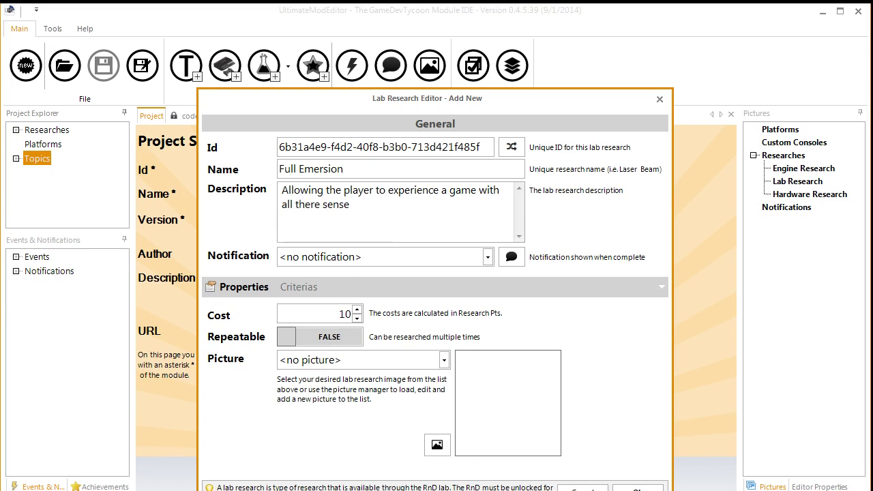
type("s.")
Set the lab research's cost to 1200 research points and look at its criteria
double_click(346, 315)
type("1200")
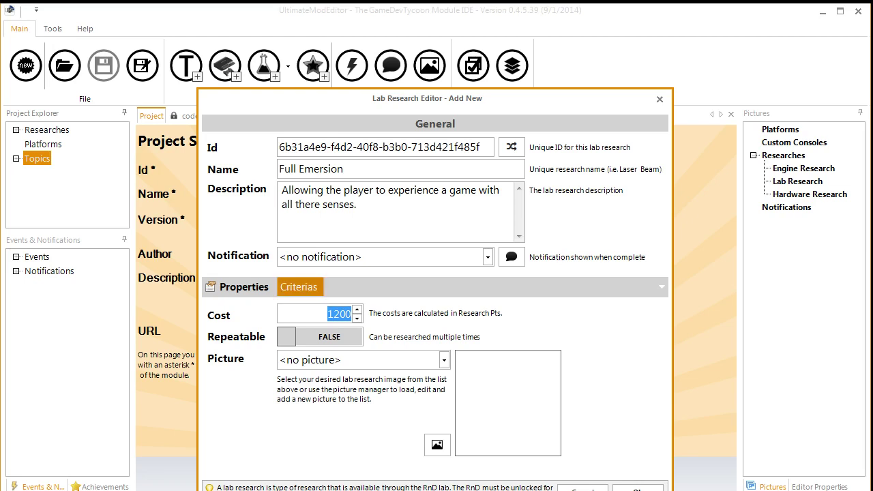
left_click(299, 286)
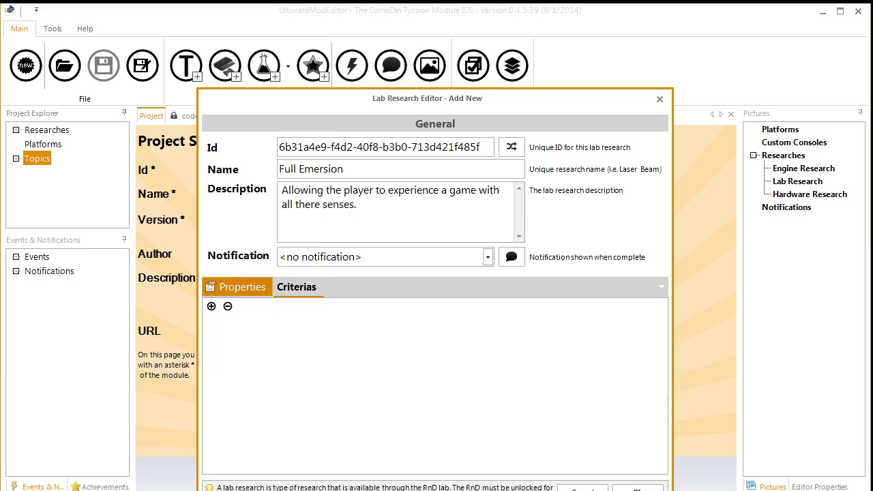
left_click(244, 286)
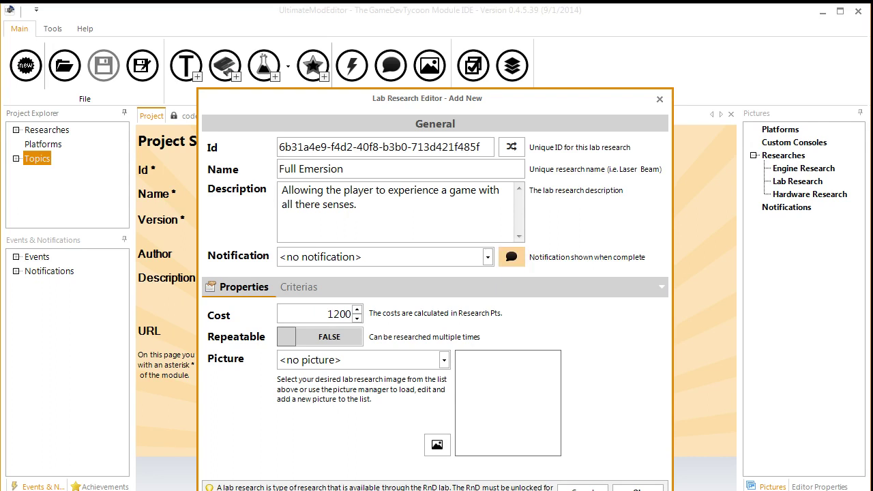
Add a new simple notification for the lab research with the header "Dive Right In"
left_click(511, 257)
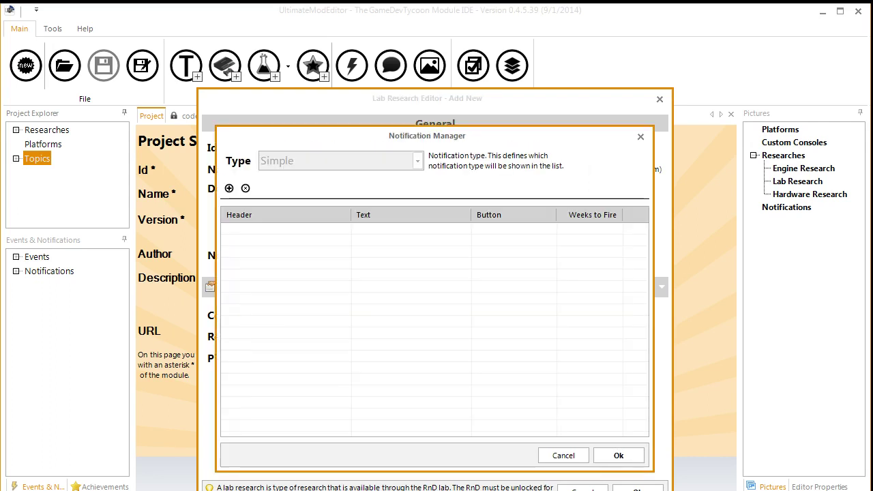
left_click(229, 188)
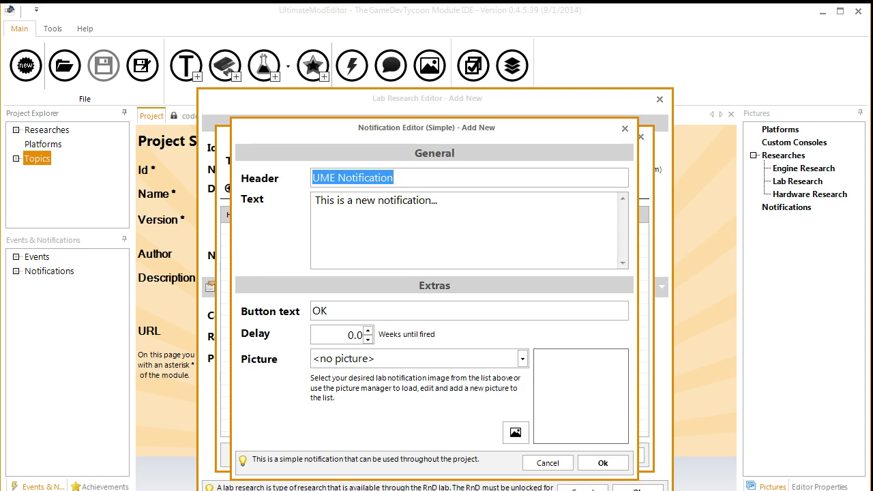
type("Div")
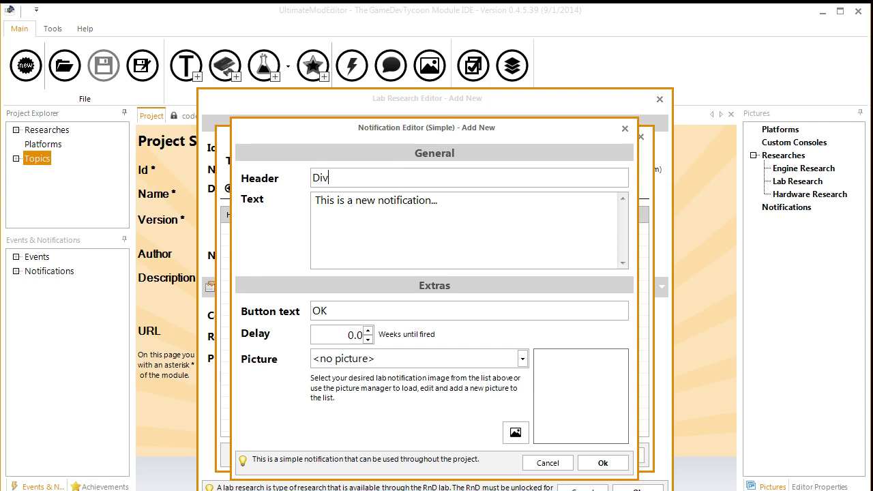
type("e Right In")
Replace the notification's text with "Players can now experience a game with all 5 senses allowing for record breaking emersion into the game."
left_click_drag(438, 200, 315, 200)
type("Players ")
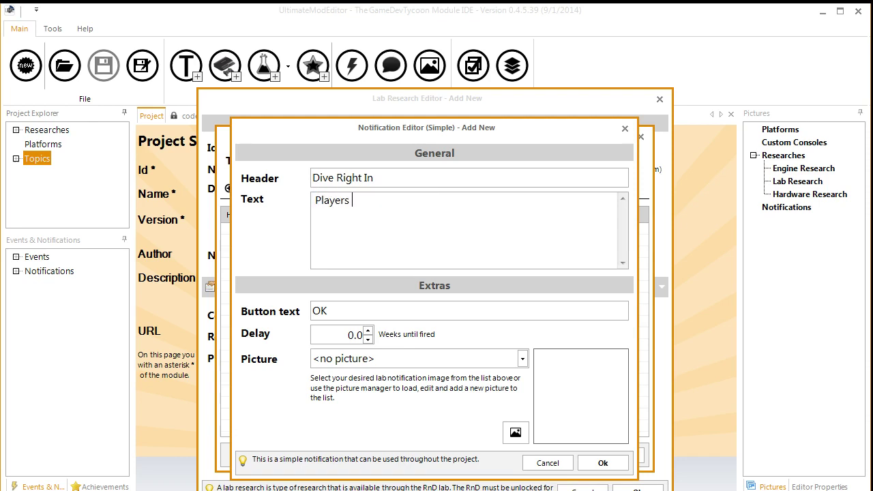
type("can now experience a game wit")
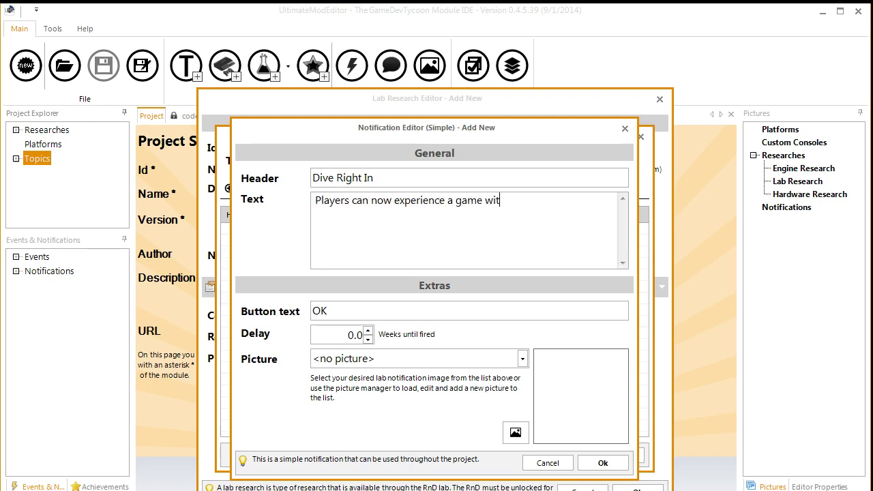
type("h all 5 senses allowing for ")
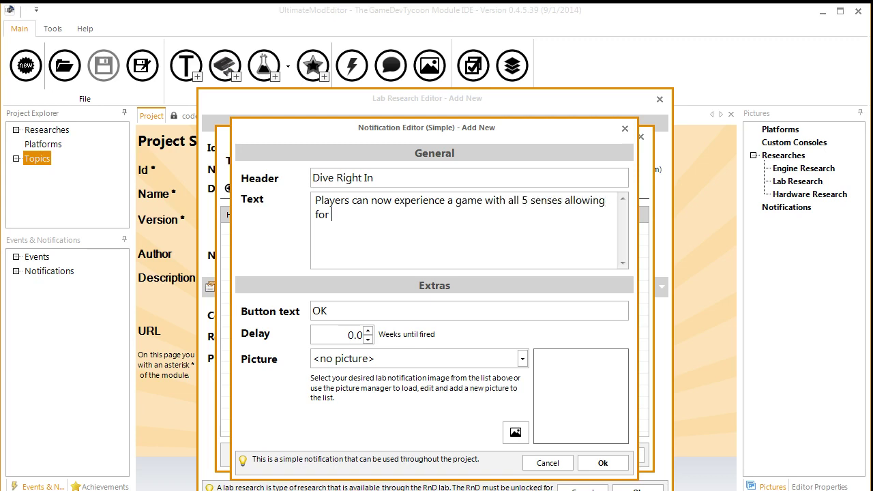
type("record breaking emersion into the game.")
Set the notification's button text to "AWSOME!" and save the notification
key("Tab")
key("BackSpace")
type("AW")
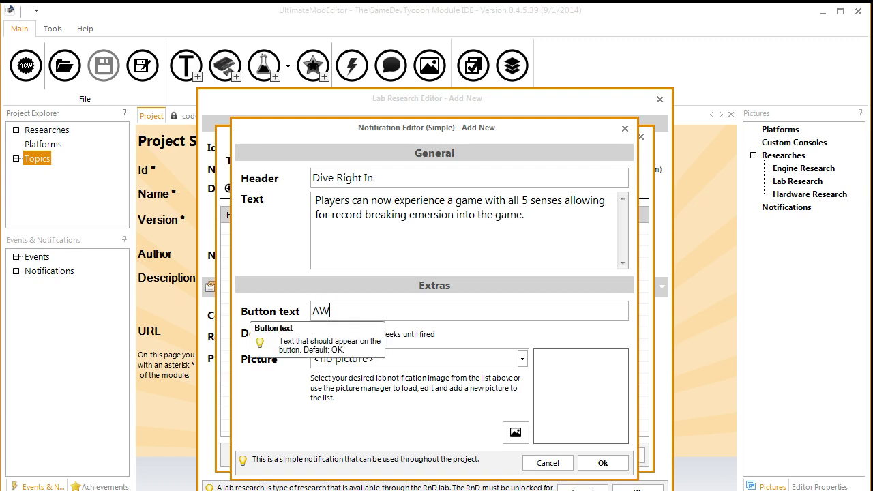
type("SOME!")
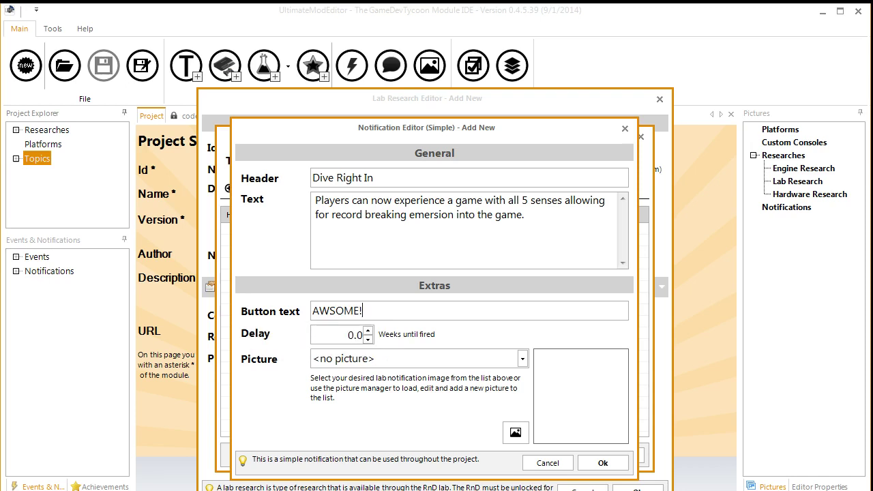
key("Return")
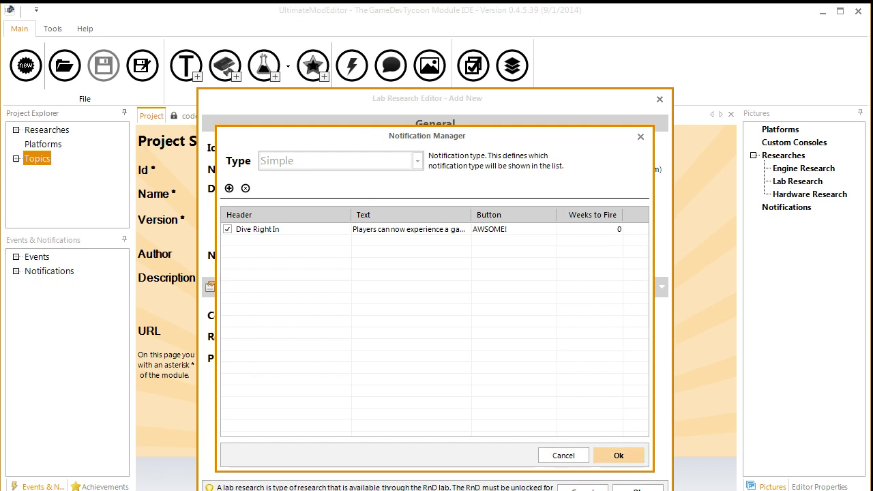
Assign "Dive Right In" as the lab research's completion notification and save the lab research
key("Return")
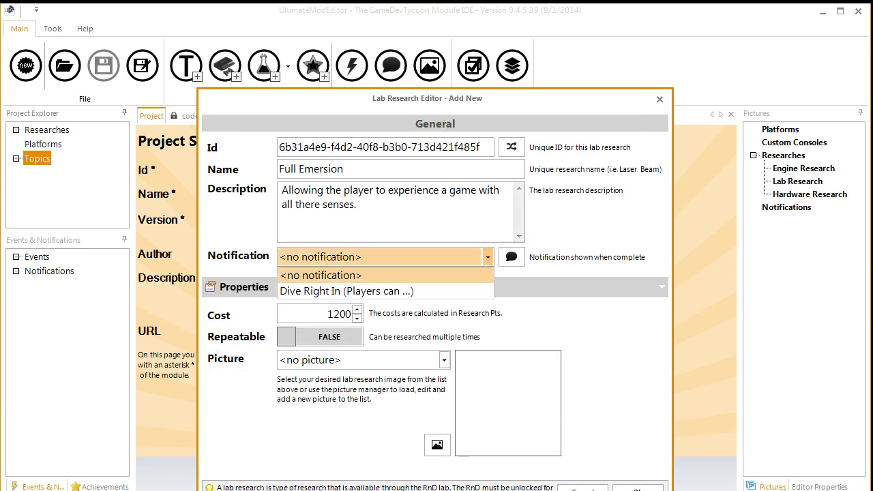
left_click(346, 291)
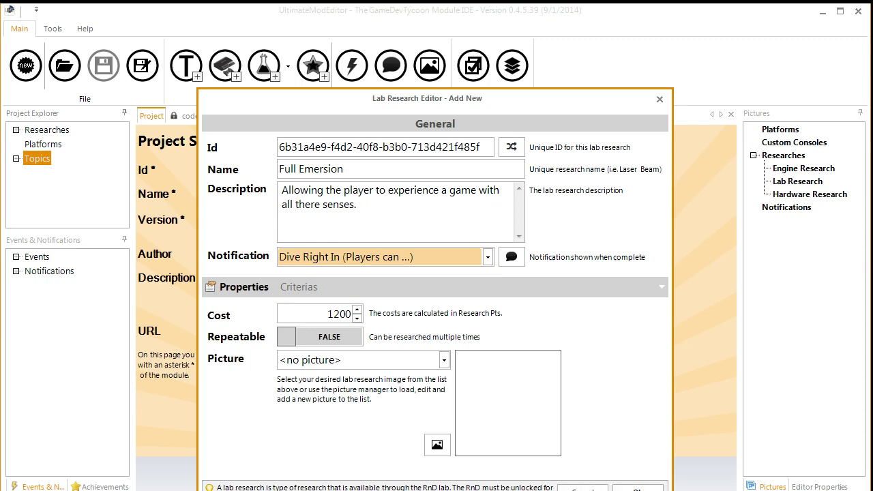
left_click(638, 489)
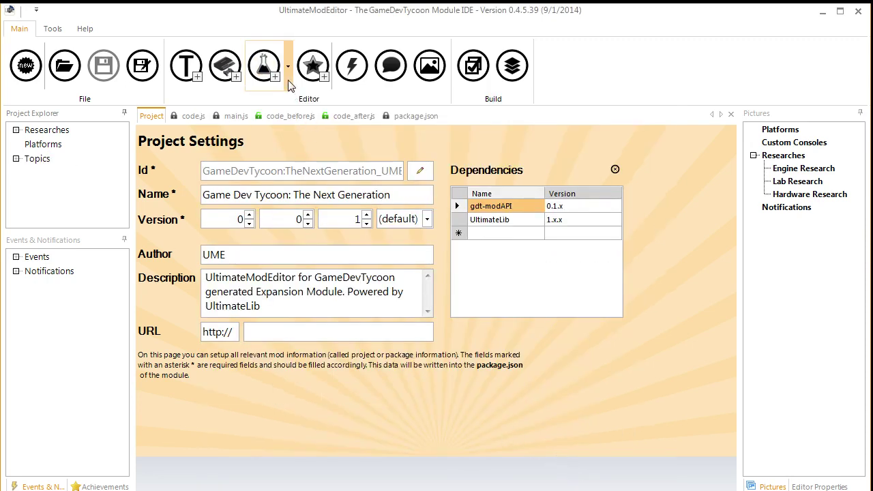
Expand the Lab researches in the project tree and select Full Emersion
left_click(17, 130)
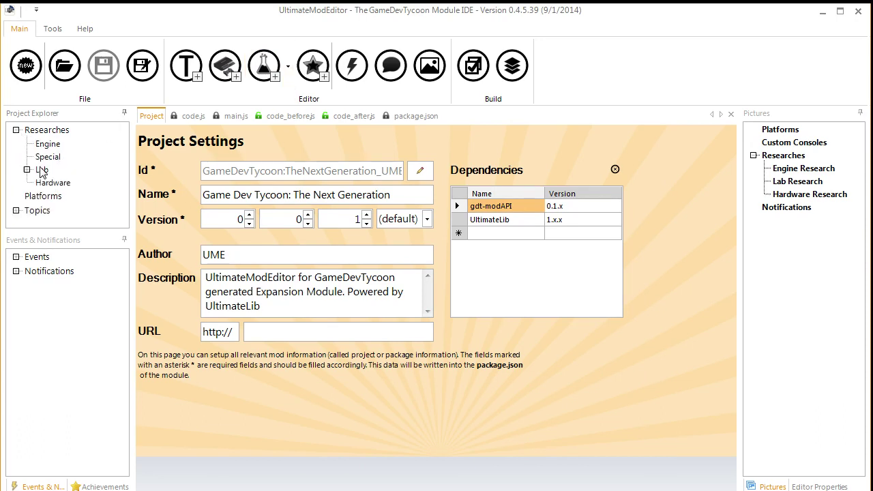
left_click(27, 169)
left_click(68, 182)
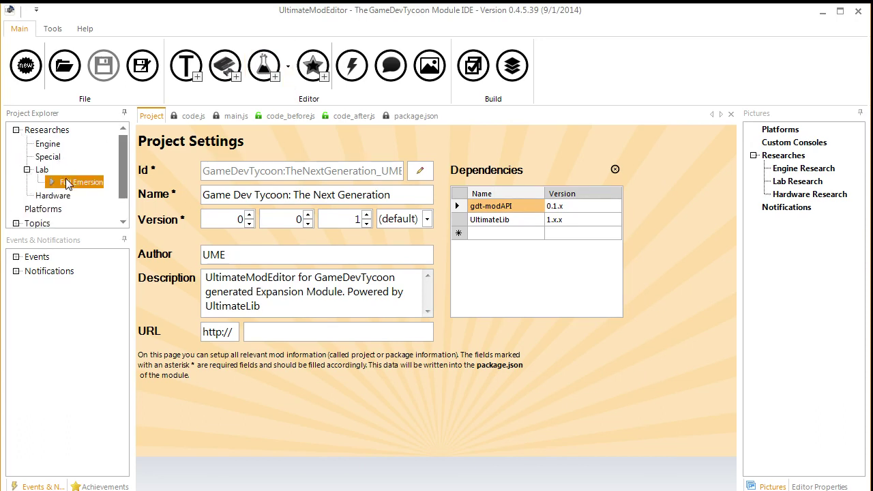
Start a new engine research and name it "Tactile Feedback"
left_click(288, 66)
left_click(301, 101)
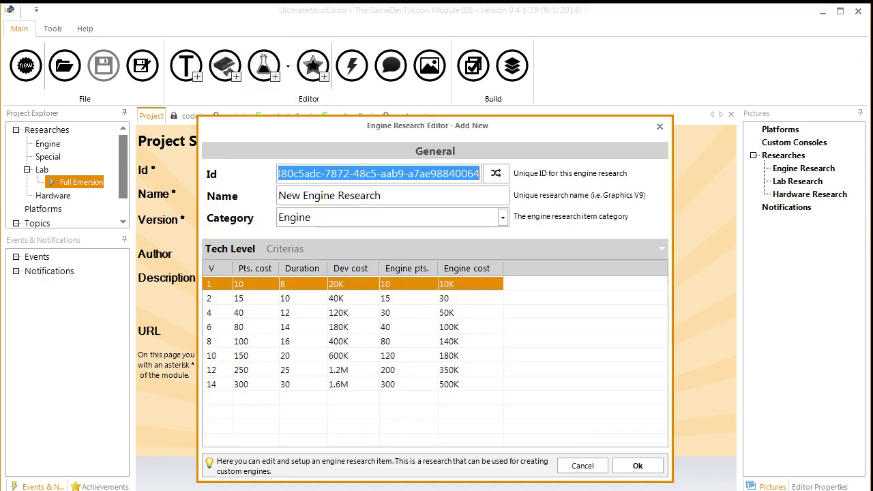
left_click(503, 217)
left_click(402, 195)
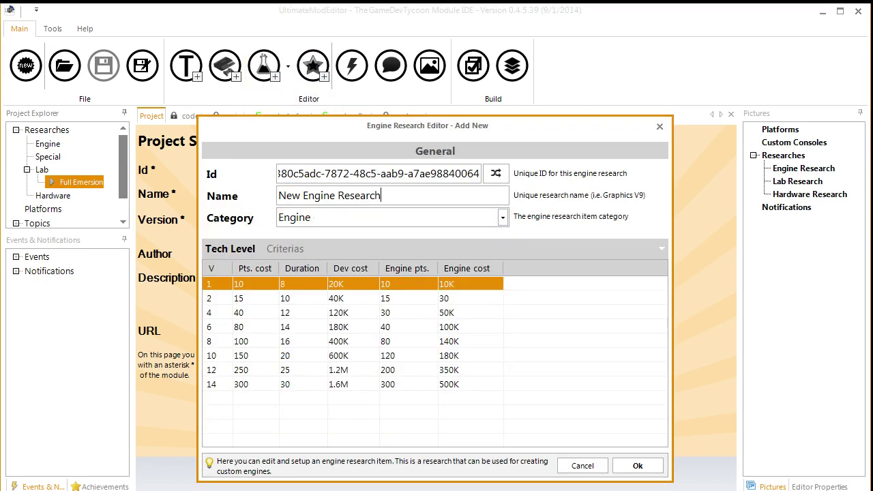
left_click_drag(403, 196, 276, 195)
type("Tact")
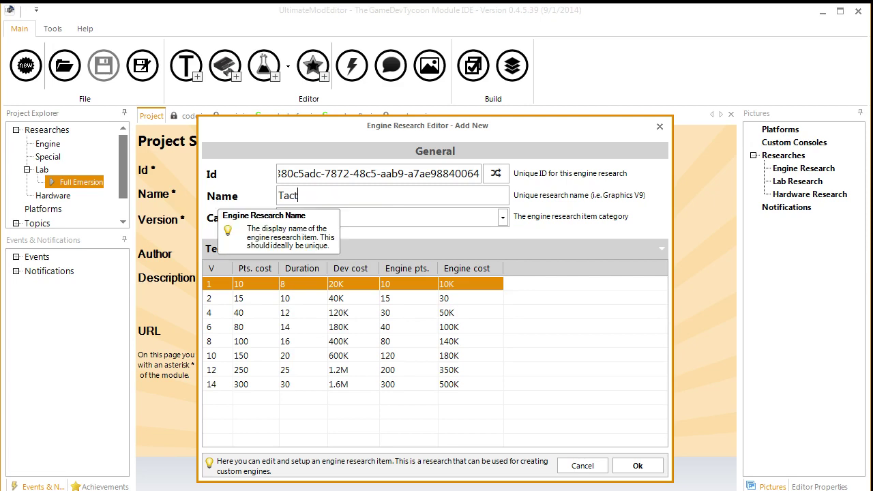
type("ile Feedback")
key("Tab")
Add a criterion of type Lab research to the Tactile Feedback engine research
left_click(284, 249)
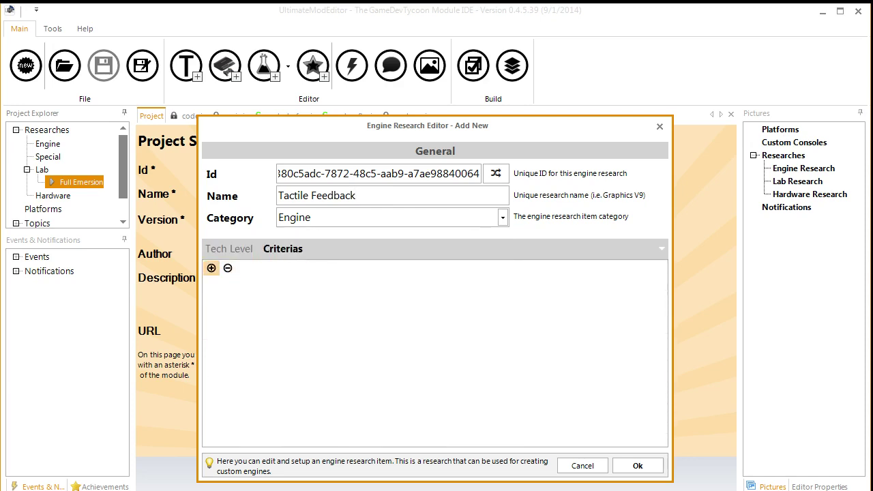
left_click(211, 268)
left_click(317, 305)
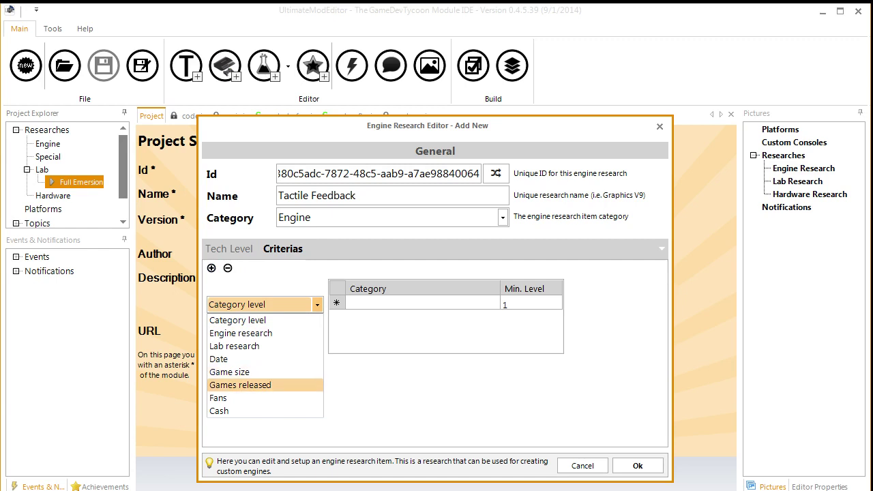
left_click(235, 347)
Look through the lab researches available for the new criterion
left_click(437, 302)
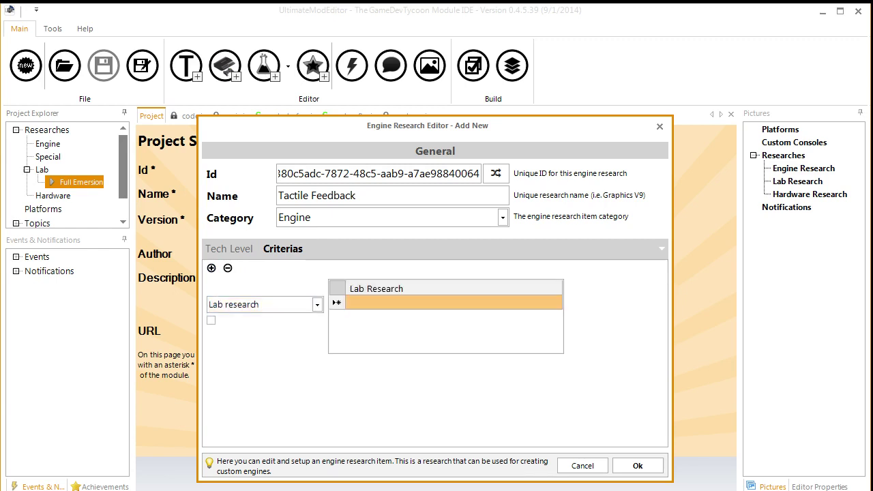
left_click(437, 302)
left_click(556, 304)
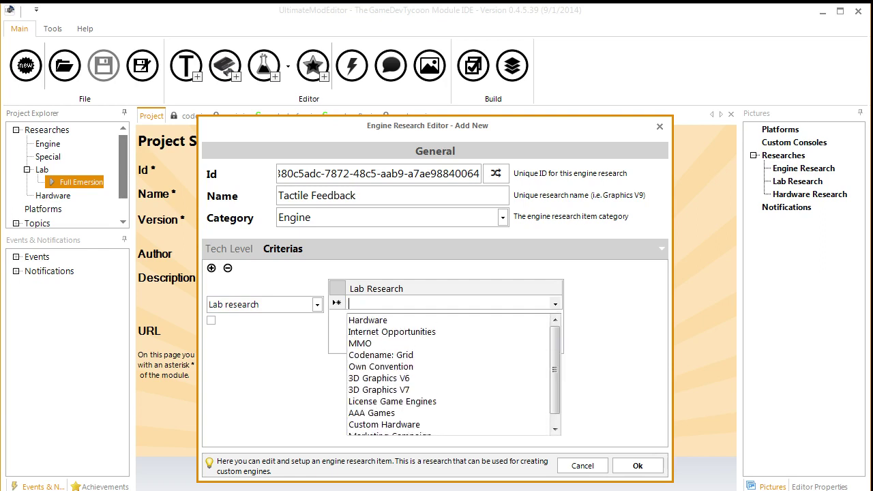
left_click_drag(556, 365, 555, 382)
scroll(450, 374, "up", 1)
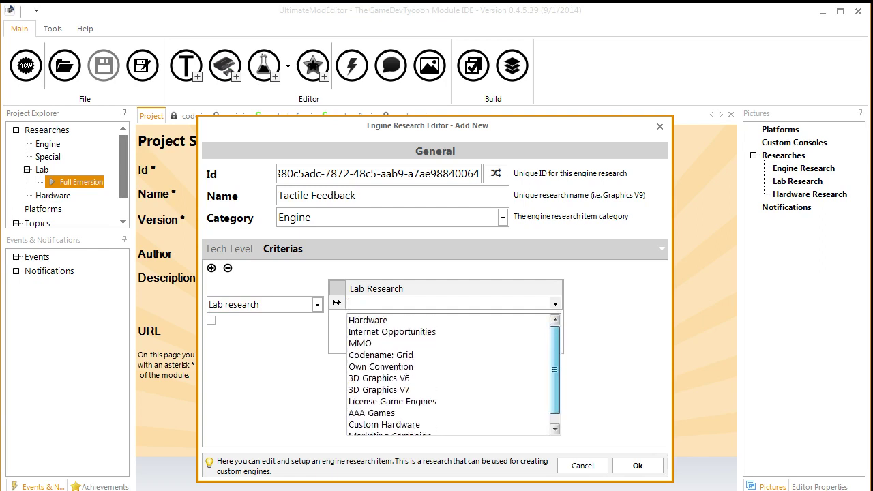
scroll(450, 374, "down", 1)
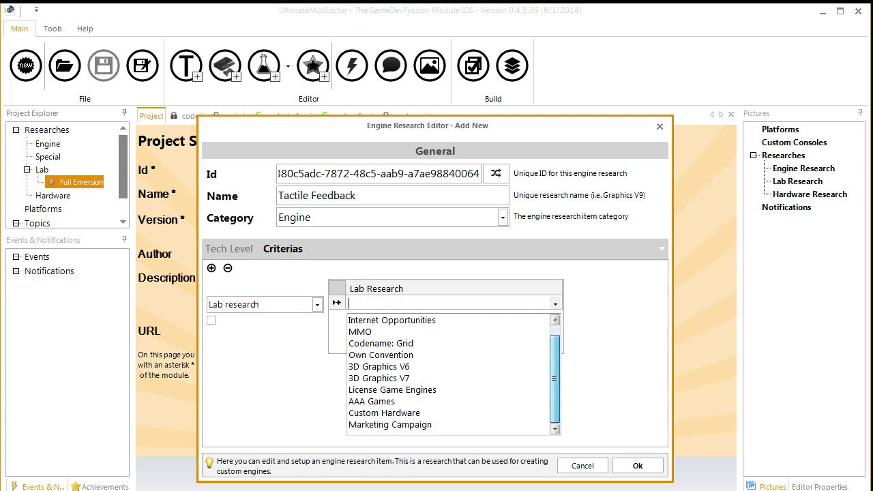
scroll(450, 374, "up", 1)
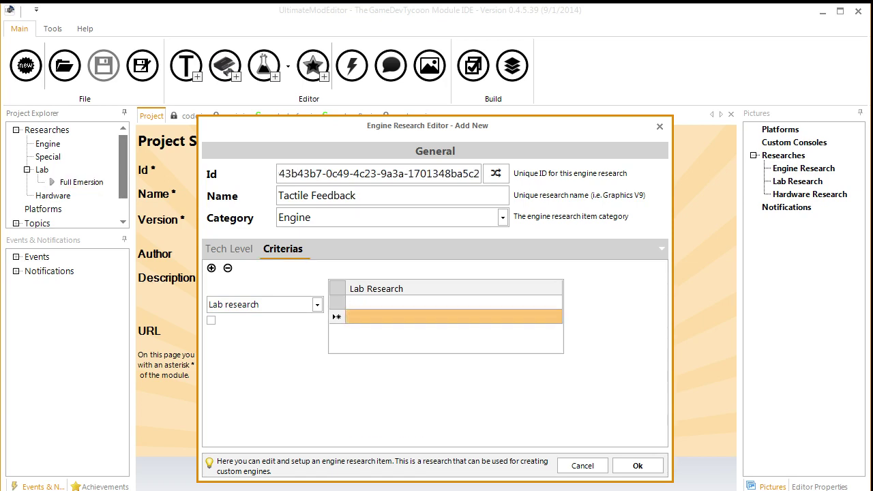
Set the criterion's required lab research to AAA Games and save the Tactile Feedback engine research
left_click(454, 302)
left_click(454, 302)
left_click(556, 304)
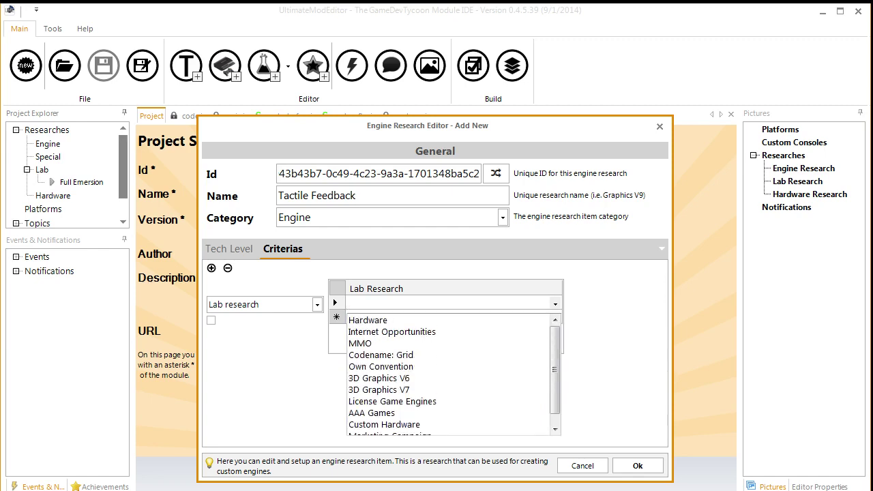
scroll(450, 374, "down", 1)
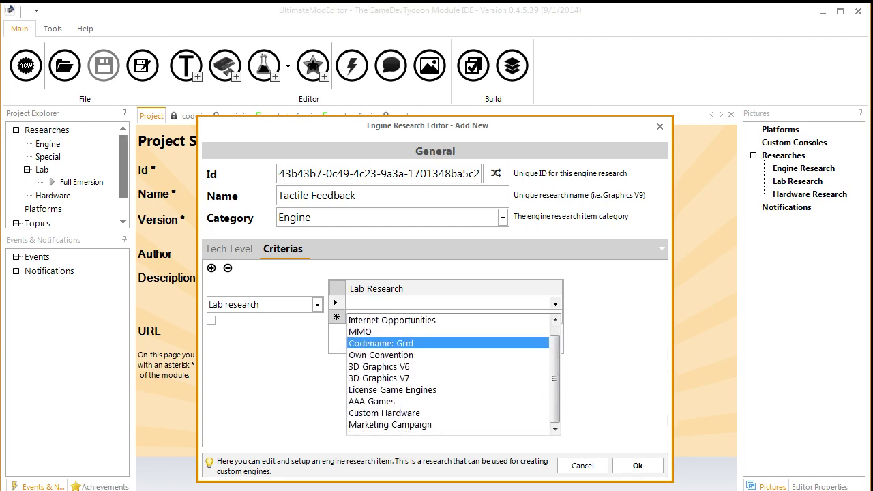
scroll(450, 374, "up", 1)
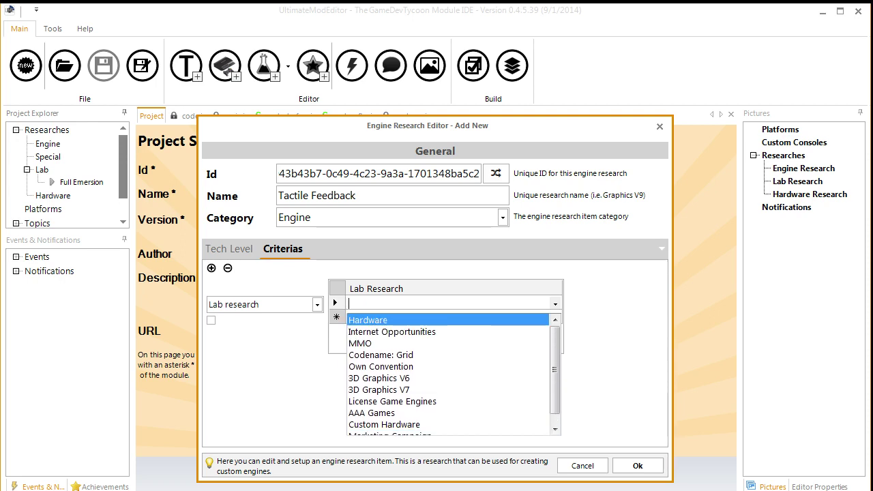
key("Down")
key("Down")
key("Down")
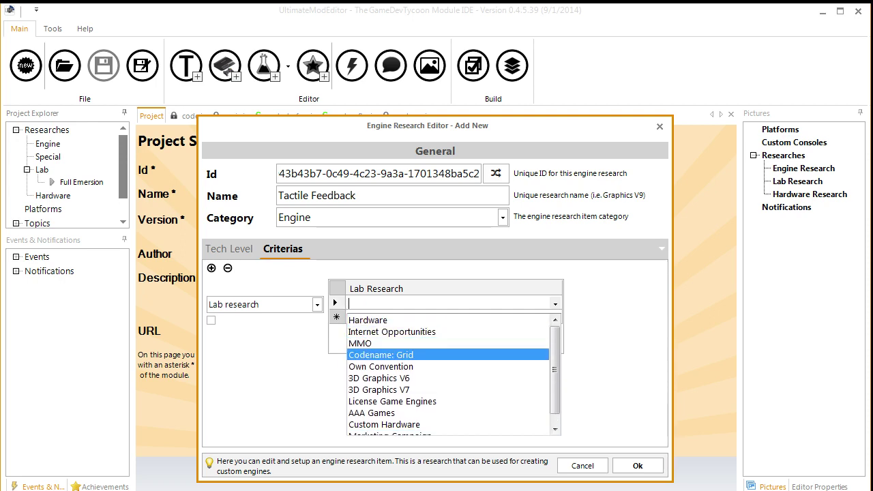
key("Down")
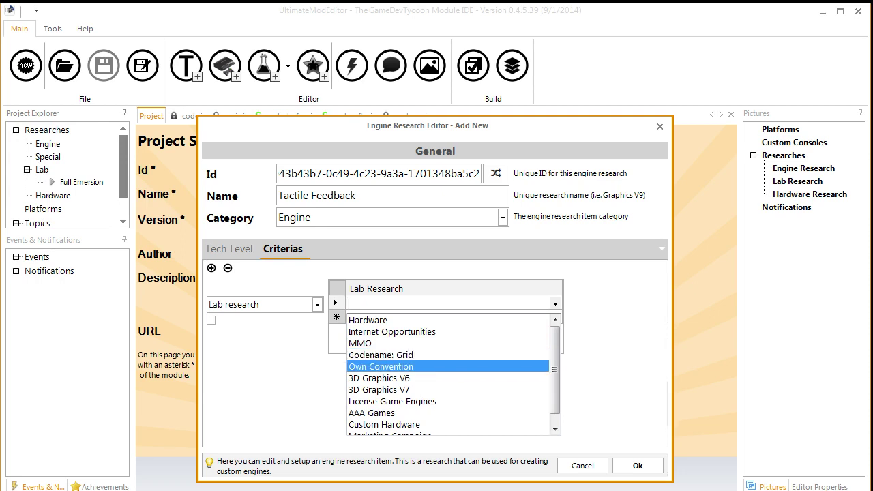
key("Up")
key("Up")
key("Down")
key("Down")
key("Down")
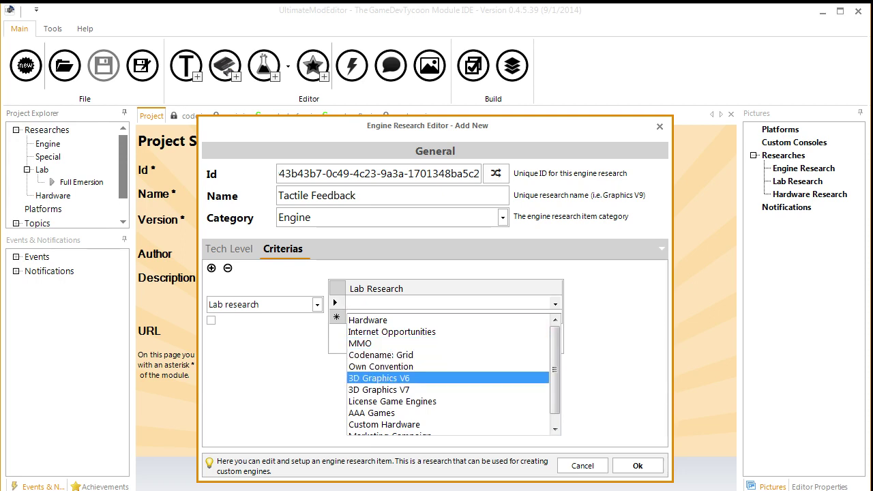
scroll(449, 375, "down", 1)
key("Up")
key("Down")
key("Down")
key("Down")
key("Down")
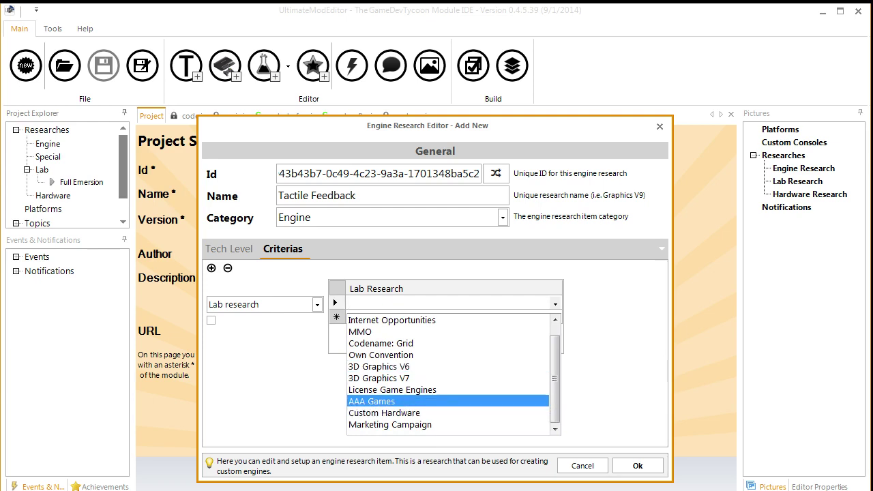
scroll(449, 375, "up", 1)
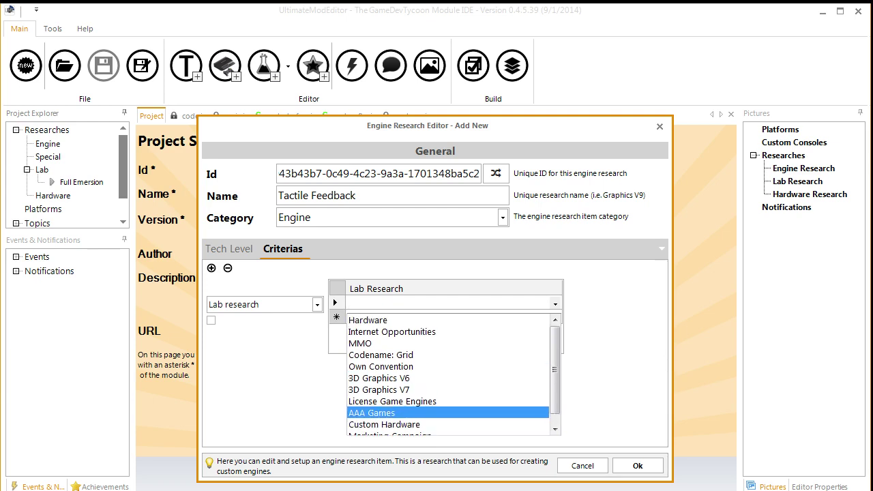
key("Up")
key("Down")
key("Return")
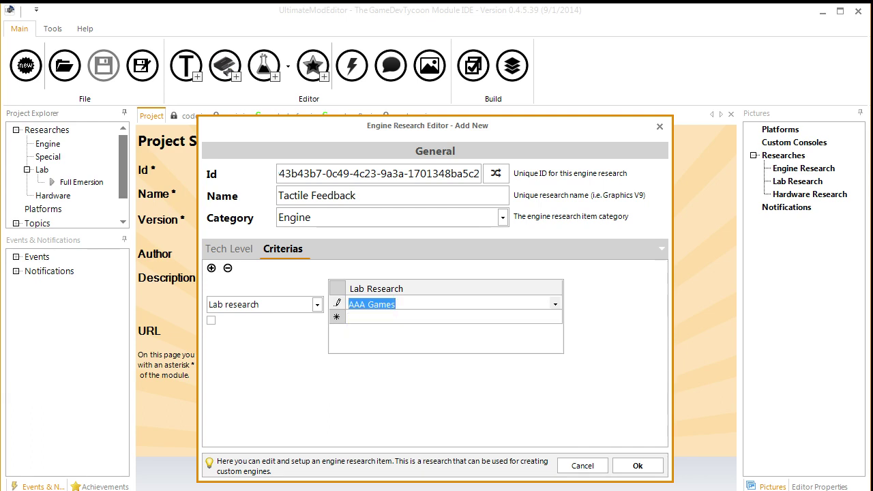
left_click(229, 249)
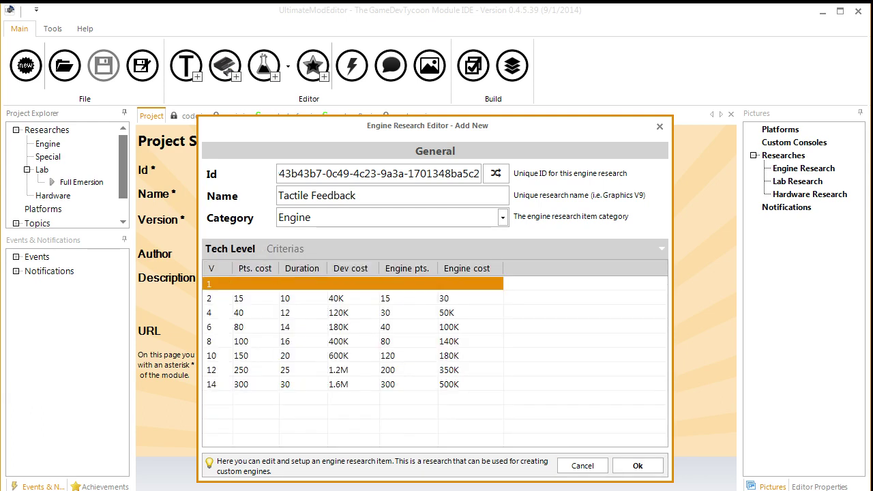
left_click(637, 465)
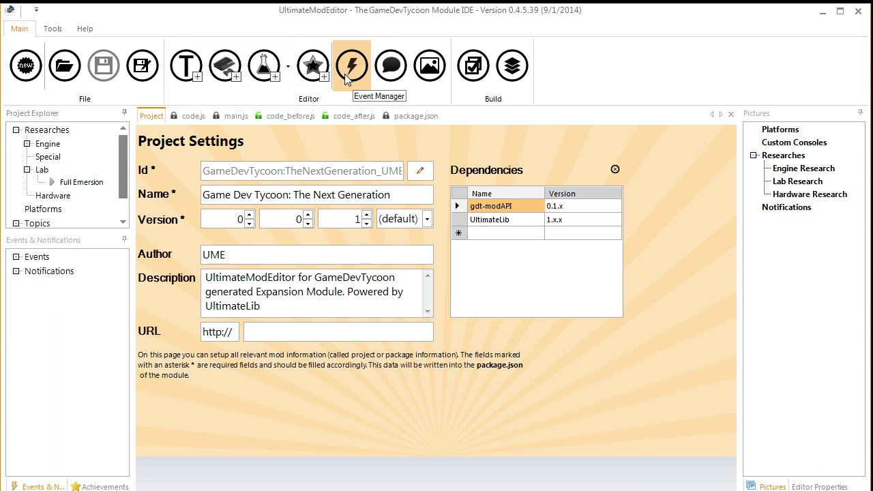
Check the Full Emersion lab research and expand the Engine researches in the project tree
mouse_move(123, 157)
left_mouse_down()
mouse_move(120, 174)
mouse_move(120, 163)
left_mouse_up()
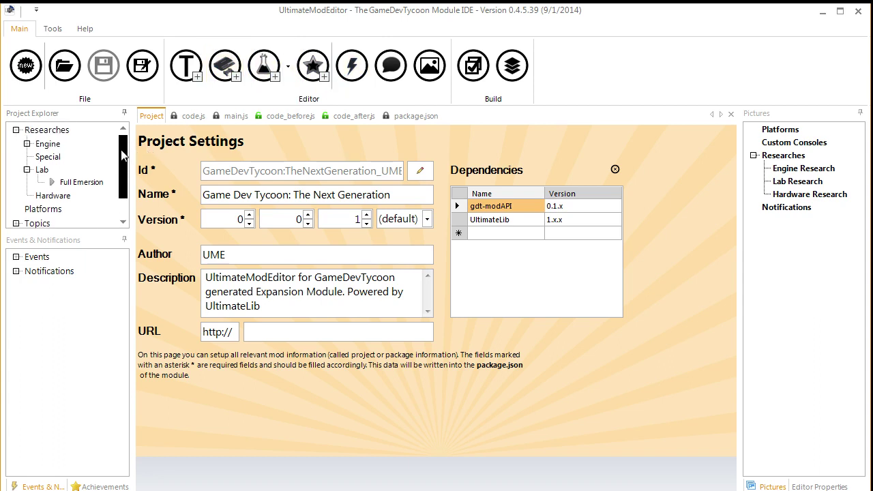
left_click(26, 170)
left_click(27, 171)
left_click(97, 182)
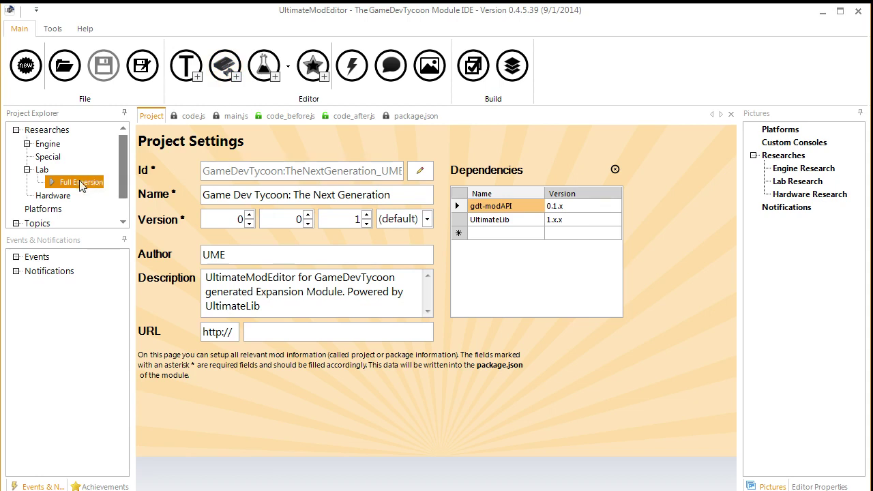
left_click(27, 144)
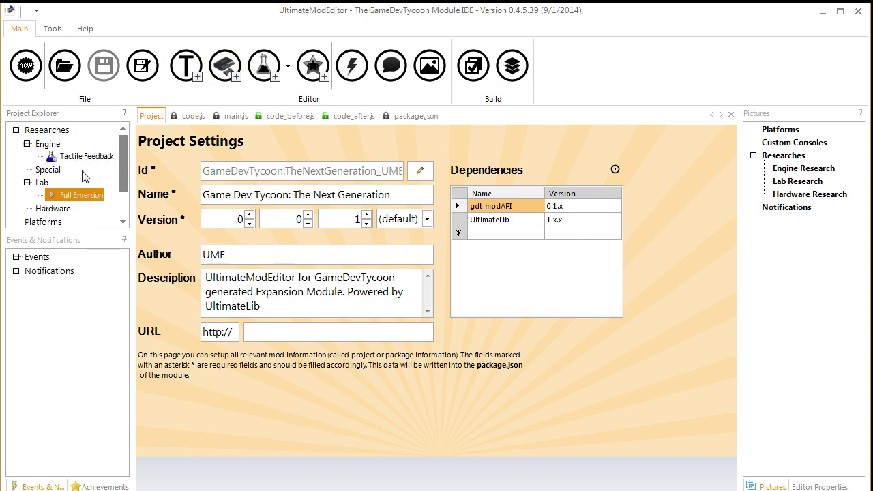
Collapse the Engine and Lab researches in the project tree
left_click(91, 157)
left_click(90, 197)
left_click(31, 144)
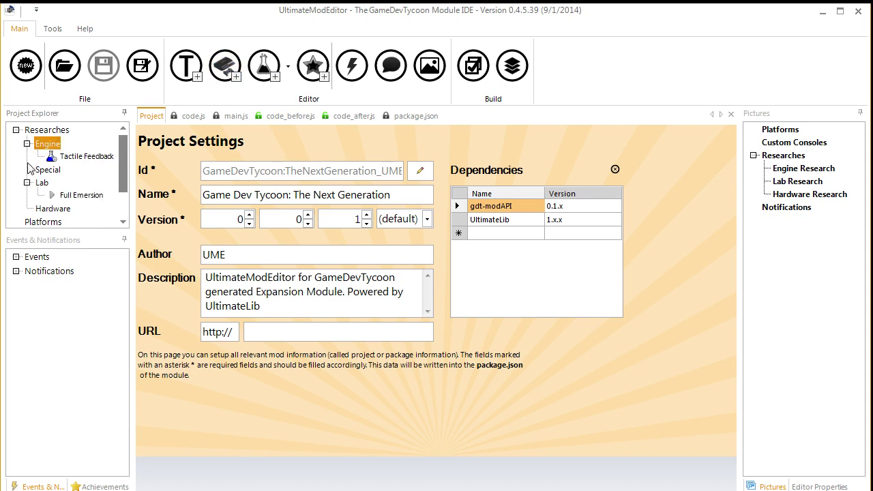
left_click(27, 144)
left_click(26, 170)
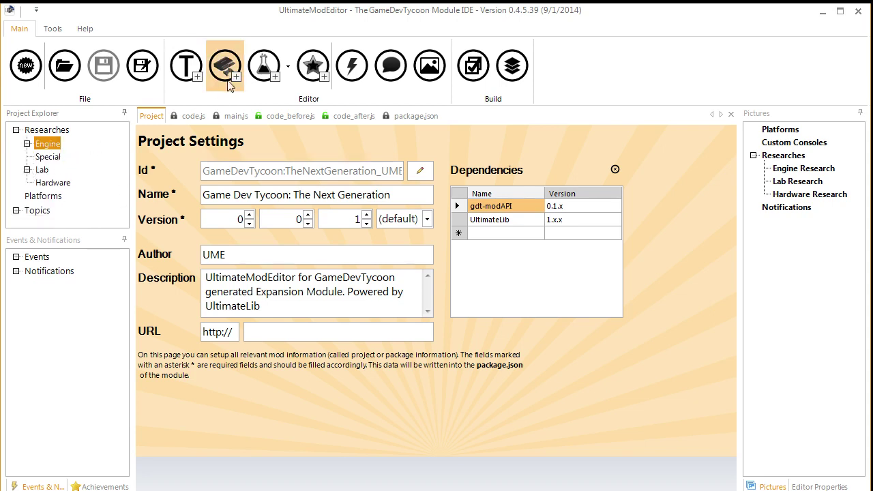
Add a new platform and name it Halo Deck
left_click(232, 75)
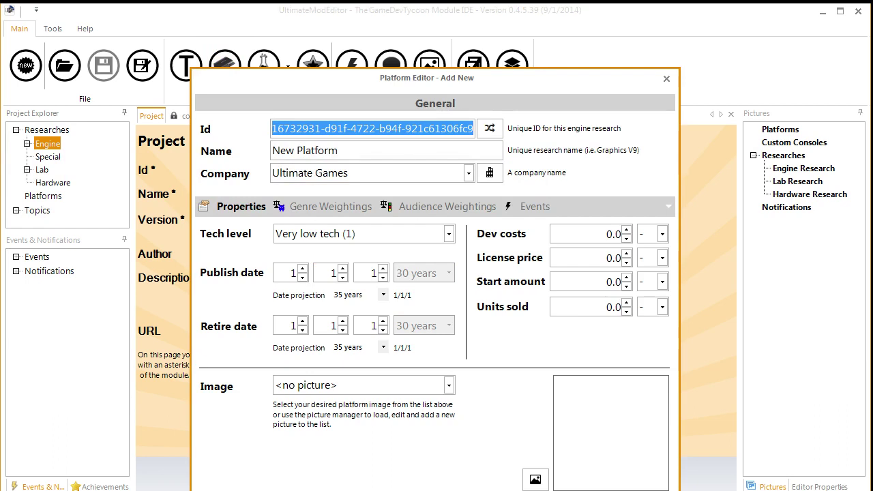
key("Tab")
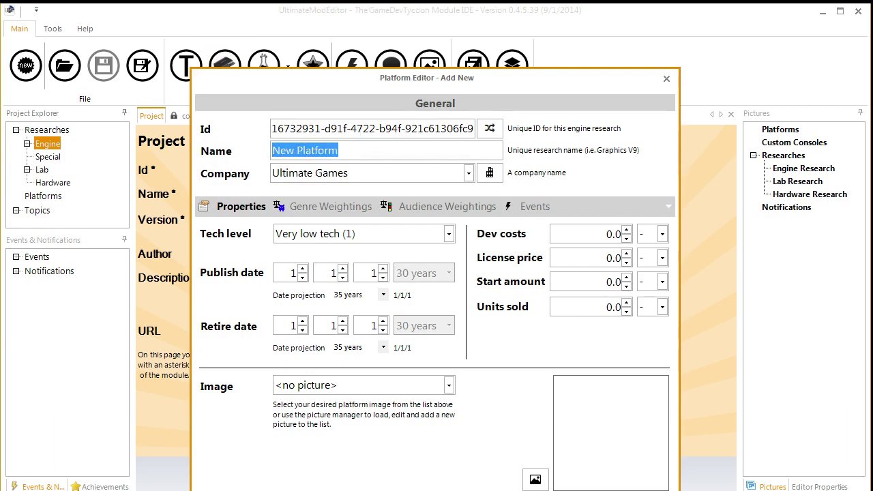
type("Halo Deck")
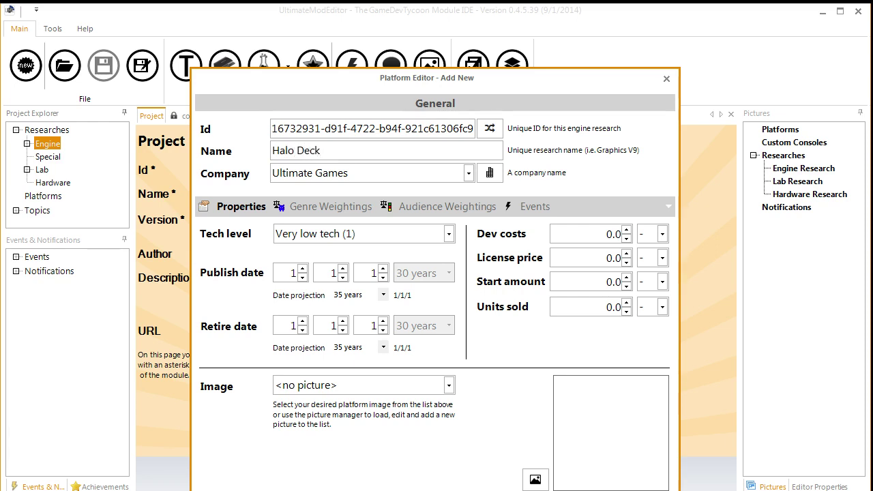
key("Tab")
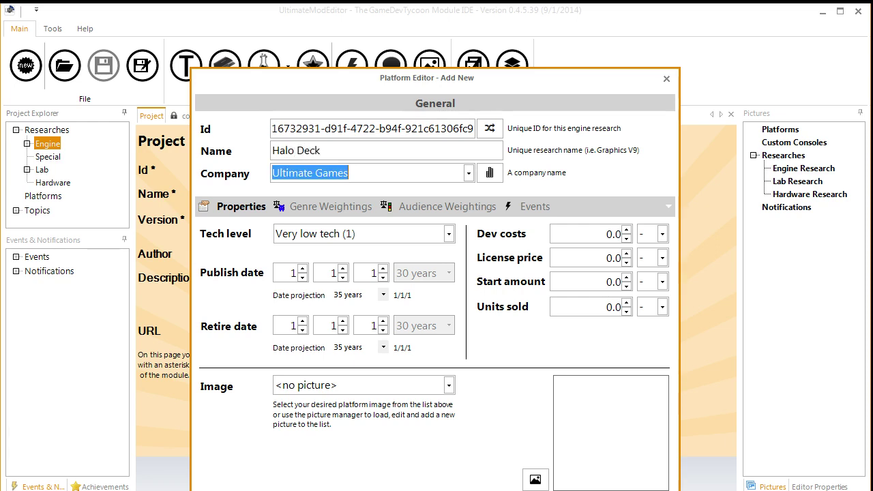
type("Kir")
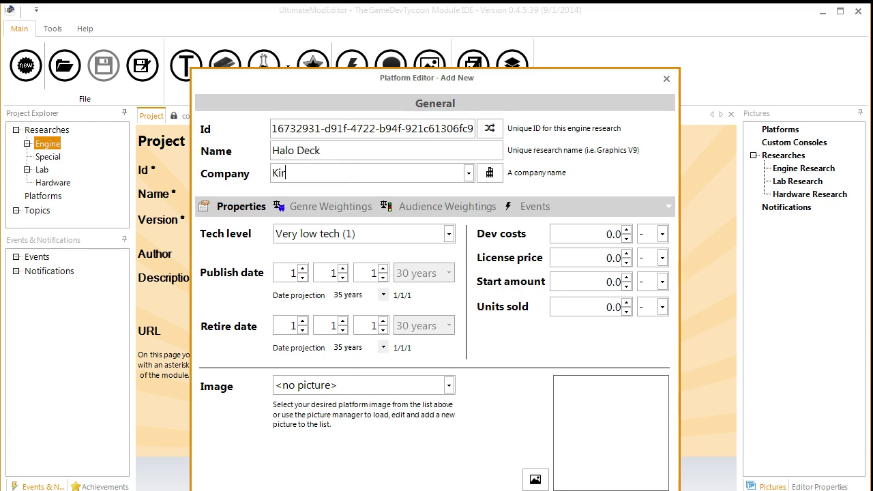
type("k Enterpris")
key("BackSpace")
key("BackSpace")
key("BackSpace")
key("BackSpace")
key("BackSpace")
key("BackSpace")
key("BackSpace")
key("BackSpace")
key("BackSpace")
key("BackSpace")
key("BackSpace")
key("BackSpace")
key("BackSpace")
key("BackSpace")
Set the platform's company to Pickard Enterprises and its tech level to Highest tech (7)
type("Pickard Enterpiises")
left_click(448, 234)
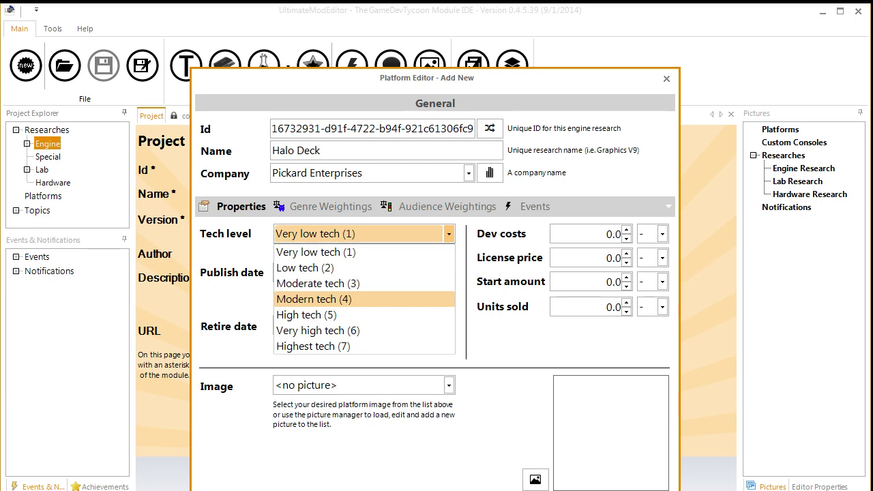
left_click(314, 346)
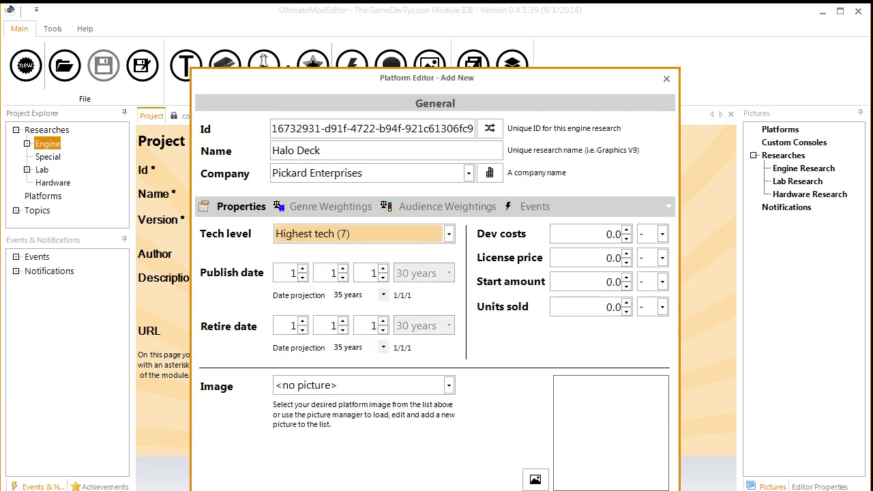
key("Tab")
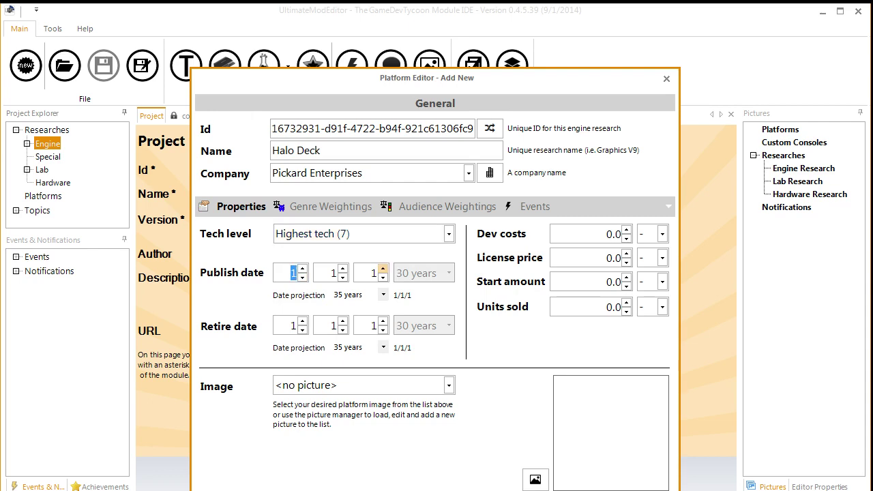
Check the date projection options and set the publish date to year 32, month 9, week 2
left_click(383, 295)
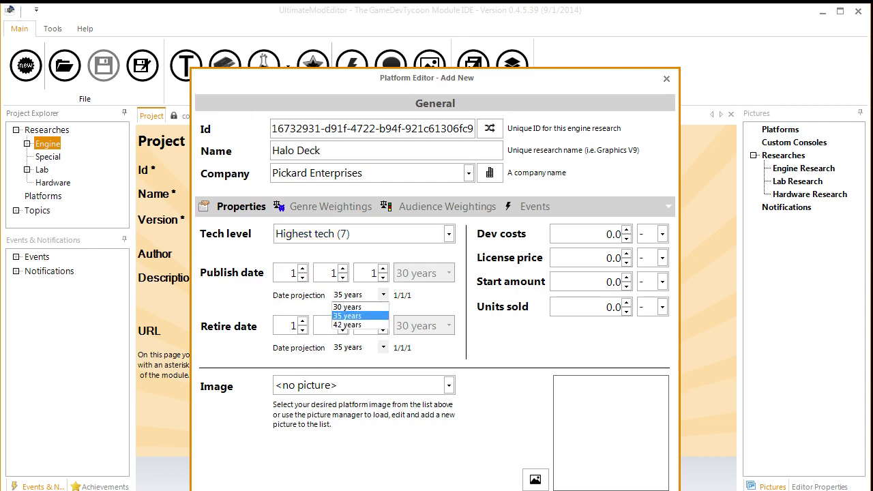
left_click(383, 295)
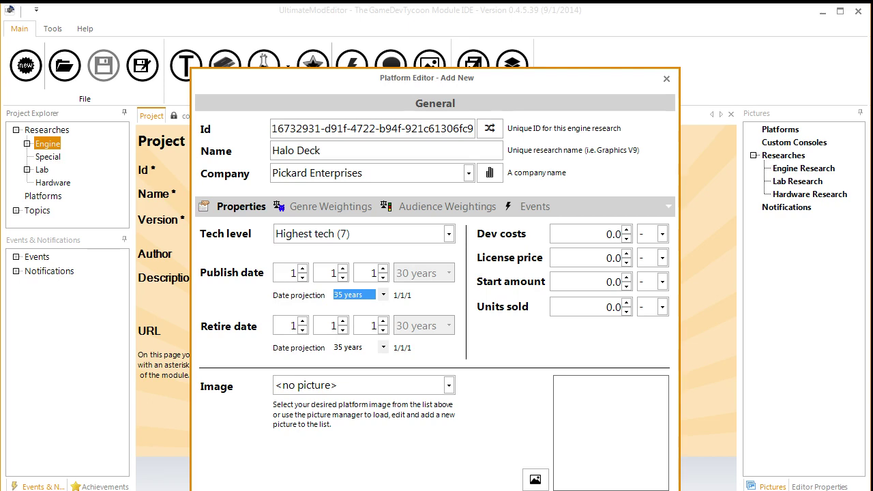
key("shift+Tab")
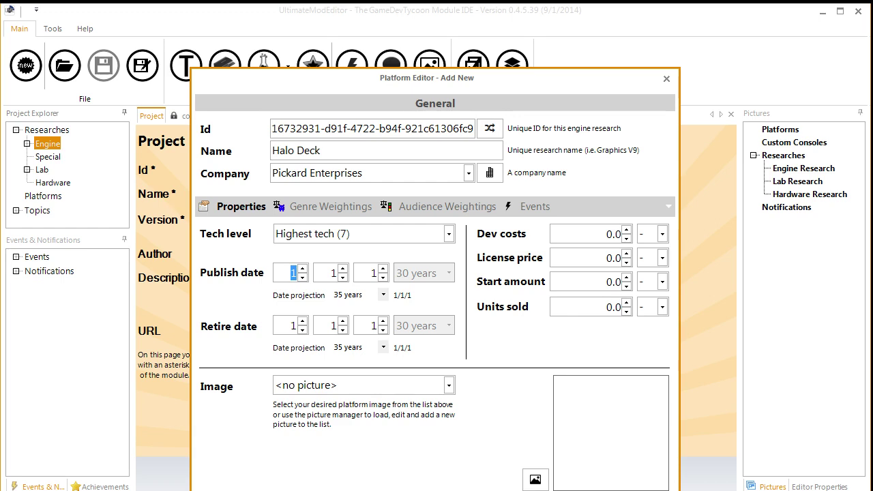
type("32")
key("Tab")
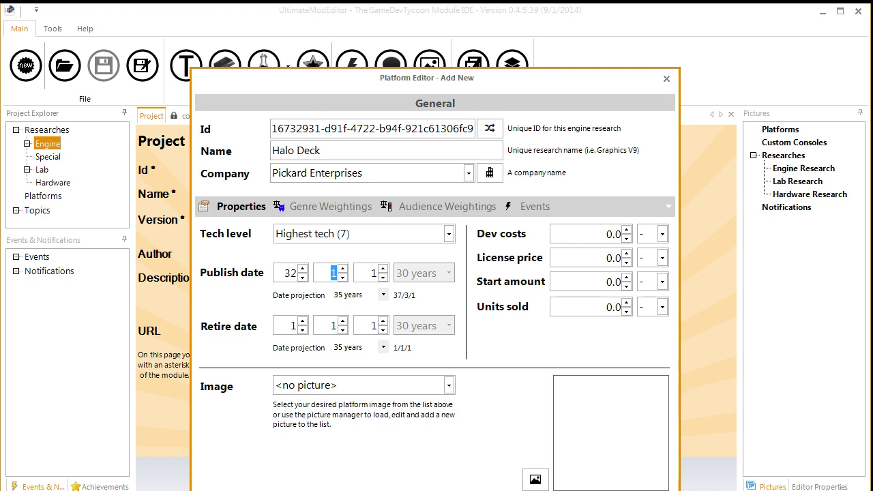
type("9")
key("Tab")
type("2")
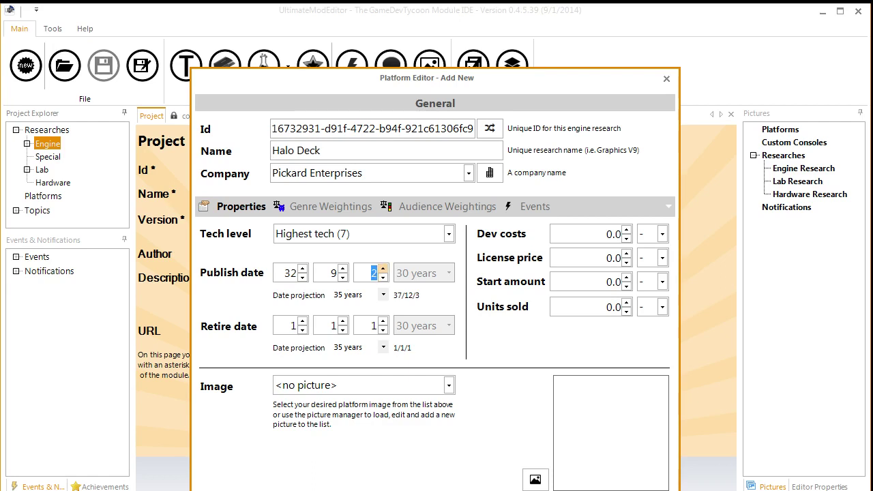
Step through the publish date's weeks and leave the week at 1
left_click(382, 269)
left_click(383, 269)
left_click(383, 277)
left_click(382, 269)
left_click(383, 277)
left_click(383, 277)
left_click(382, 277)
Set the publish year to 9 and try different months for the publish date
double_click(291, 273)
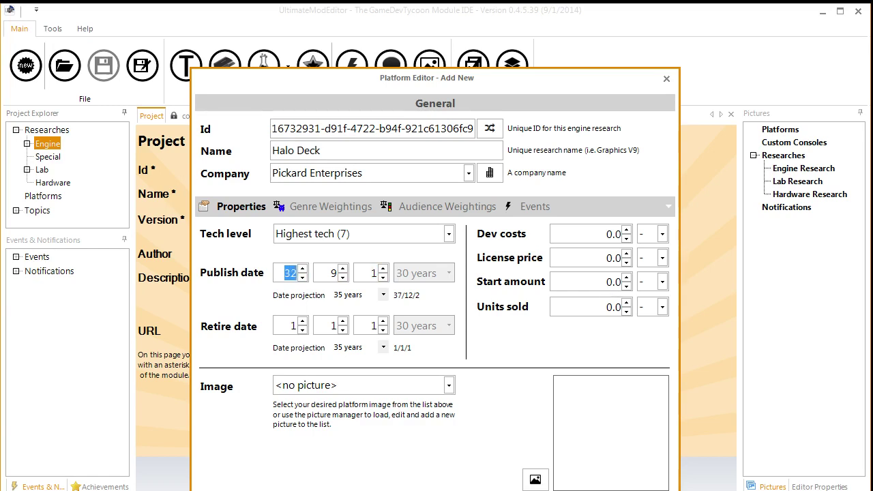
type("9")
key("Tab")
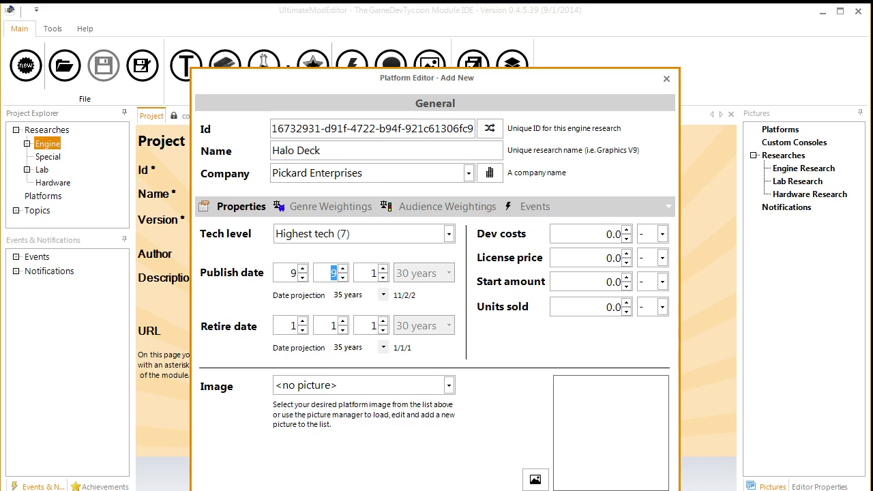
type("2")
key("Tab")
left_click(343, 269)
left_click(343, 269)
left_click(344, 269)
left_click(343, 269)
left_click(343, 269)
left_click(343, 269)
left_click(343, 269)
scroll(342, 269, "up", 3)
Set the platform's publish date to year 28, month 9, week 4
key("shift+Tab")
type("28")
key("Tab")
type("9")
key("Tab")
key("Up")
key("Up")
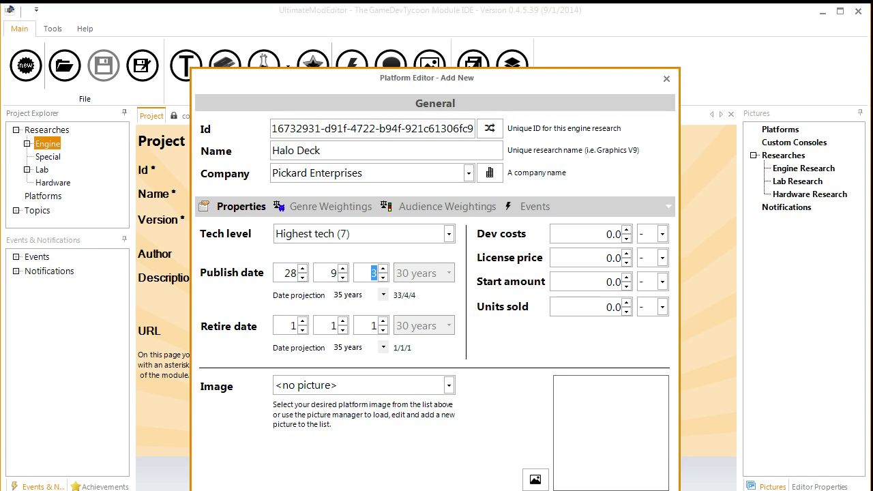
key("Up")
key("Down")
key("Down")
key("Down")
left_click(383, 268)
left_click(383, 268)
left_click(384, 269)
Compare the publish date's projection for game lengths of 42, 30 and 35 years
left_click(383, 295)
left_click(360, 325)
left_click(383, 295)
left_click(360, 307)
left_click(384, 295)
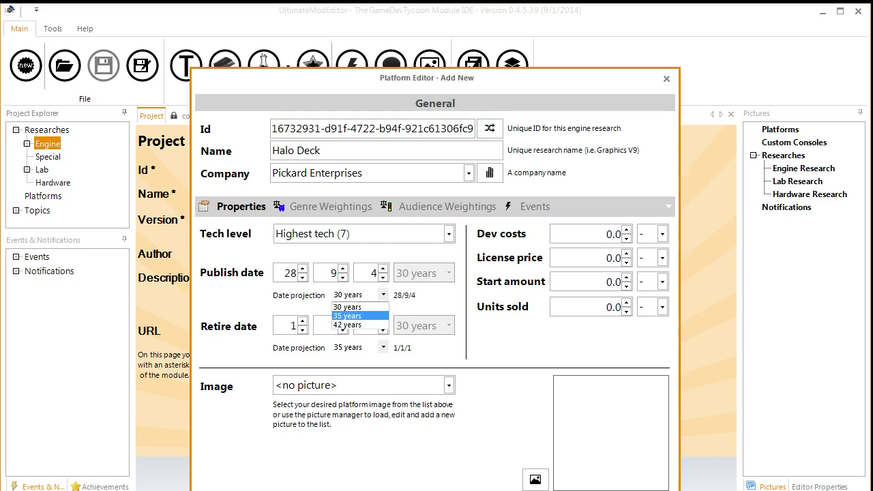
left_click(347, 304)
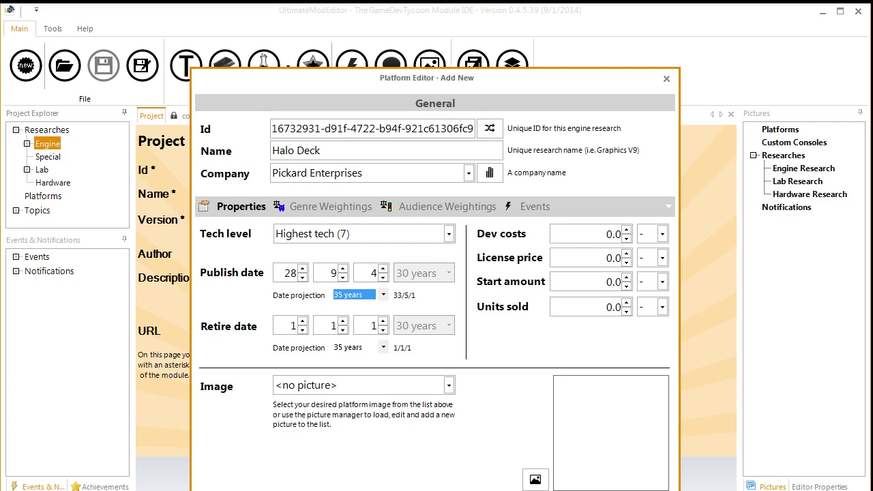
Set the publish year to 32 and check the date projection
double_click(334, 273)
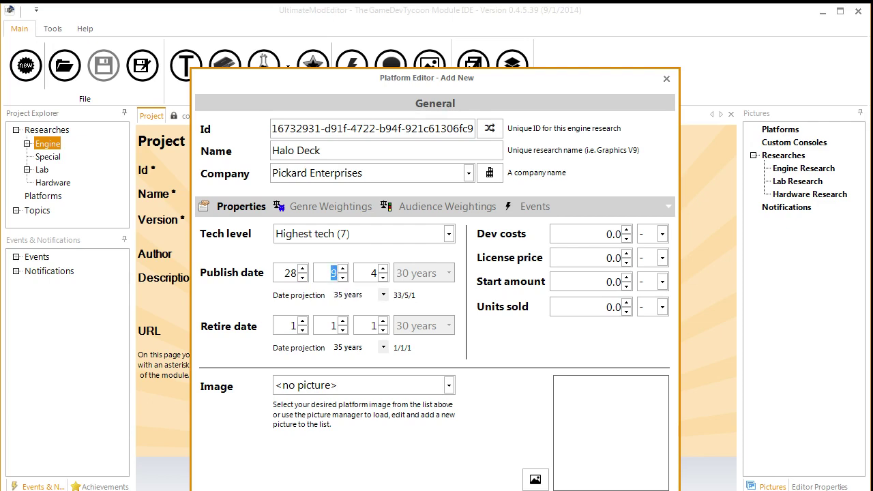
double_click(290, 273)
type("32")
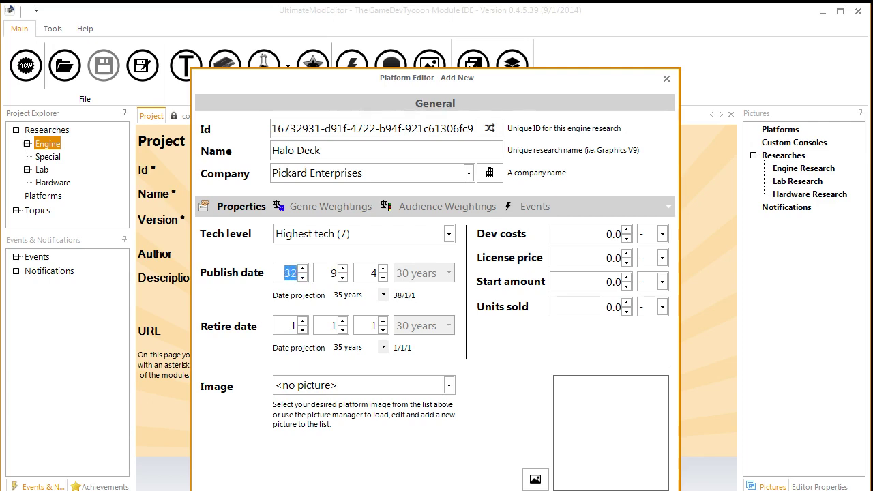
key("Tab")
left_click(383, 295)
double_click(291, 273)
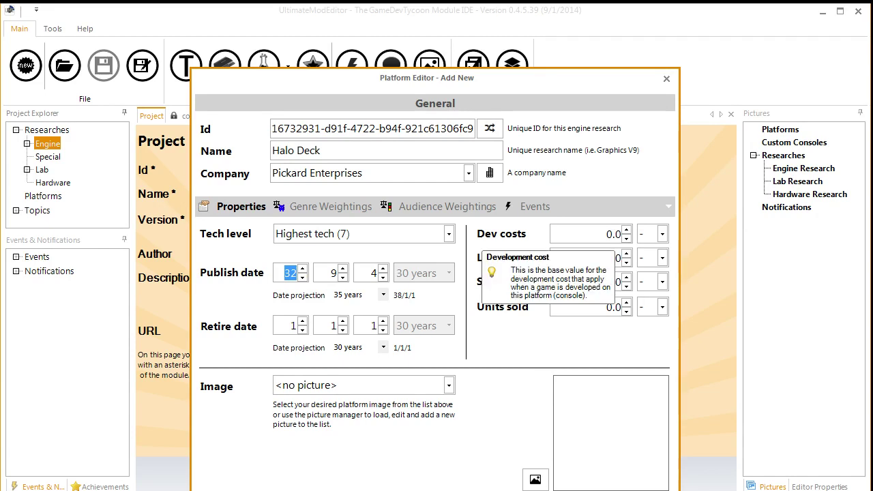
Lower the publish date's week to 3 and its year to 27
left_click(383, 277)
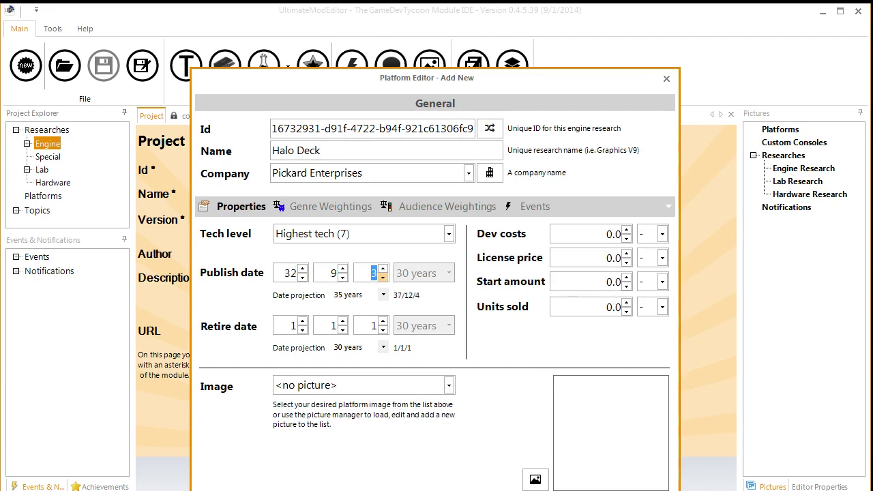
double_click(291, 273)
left_click(303, 277)
left_click(302, 277)
left_click(302, 277)
left_click(303, 277)
left_click(303, 277)
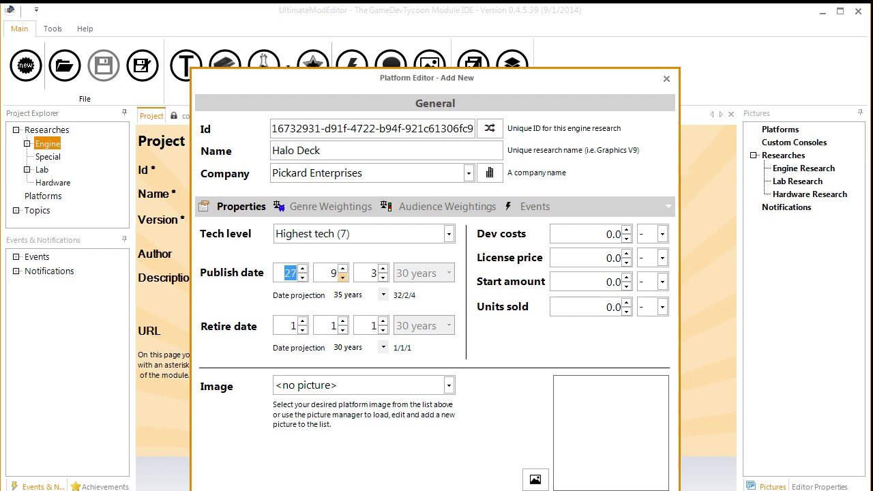
Set the publish date's year to 28 and its month to 3
left_click(343, 269)
left_click(342, 269)
left_click(343, 269)
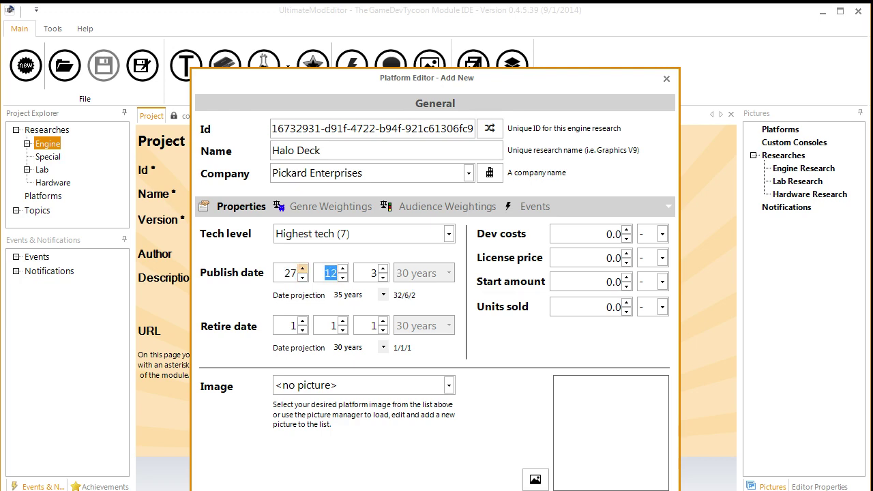
left_click(302, 268)
left_click(343, 277)
double_click(343, 277)
left_click(343, 277)
left_click(342, 277)
left_click(343, 277)
left_click(343, 277)
left_click(342, 278)
left_click(343, 277)
left_click(343, 277)
left_click(343, 269)
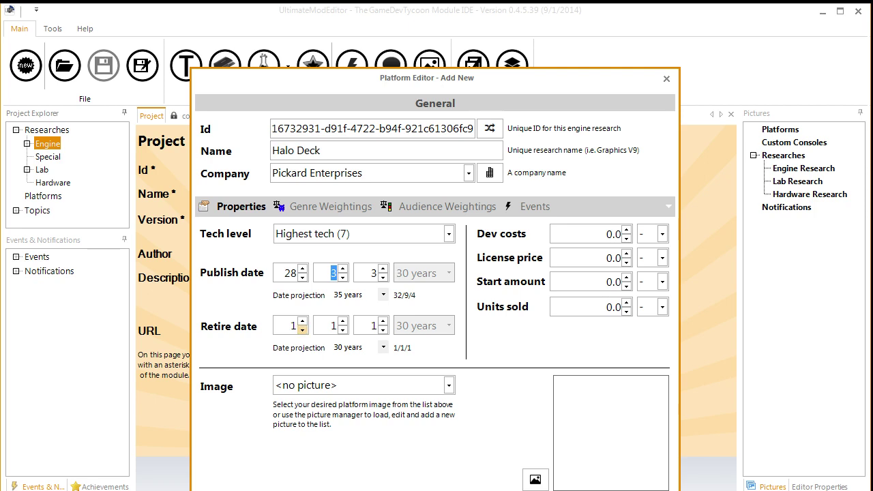
Set the platform's retire year to 42 and the retire date projection to 35 years
double_click(293, 326)
type("42")
left_click(384, 348)
left_click(359, 367)
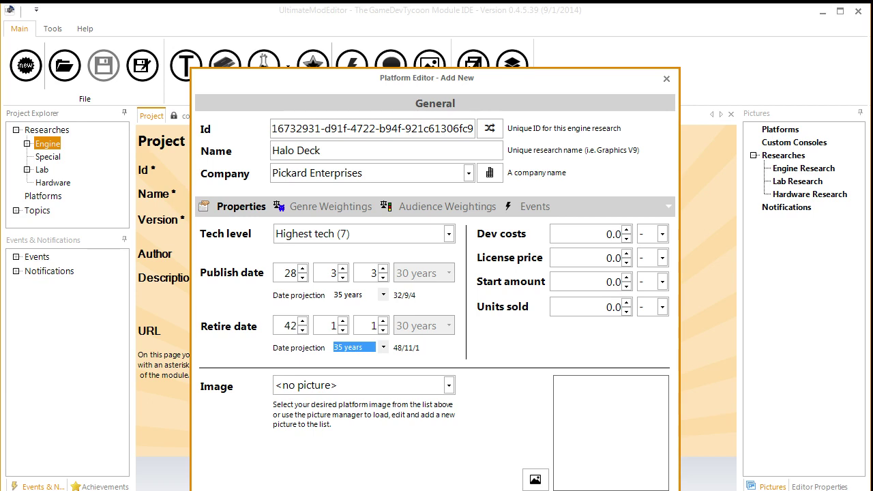
Set the platform's development costs to 500 K
key("Tab")
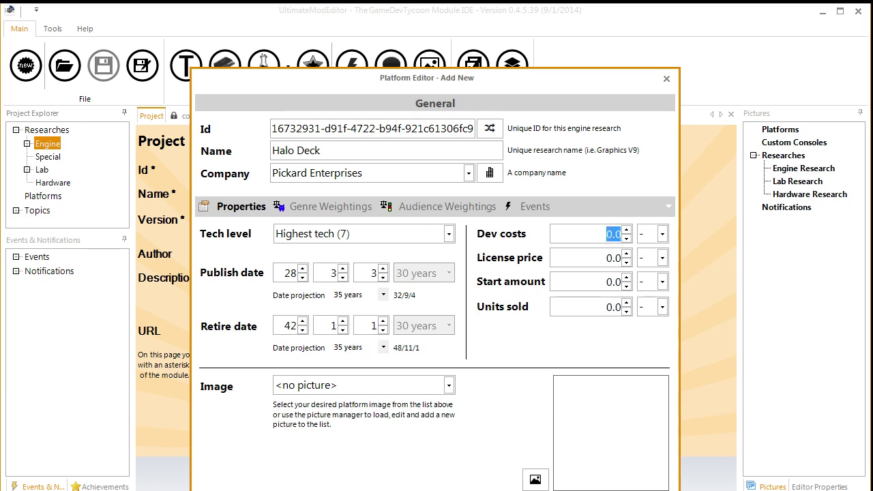
type("500")
left_click(663, 234)
left_click(652, 268)
key("Tab")
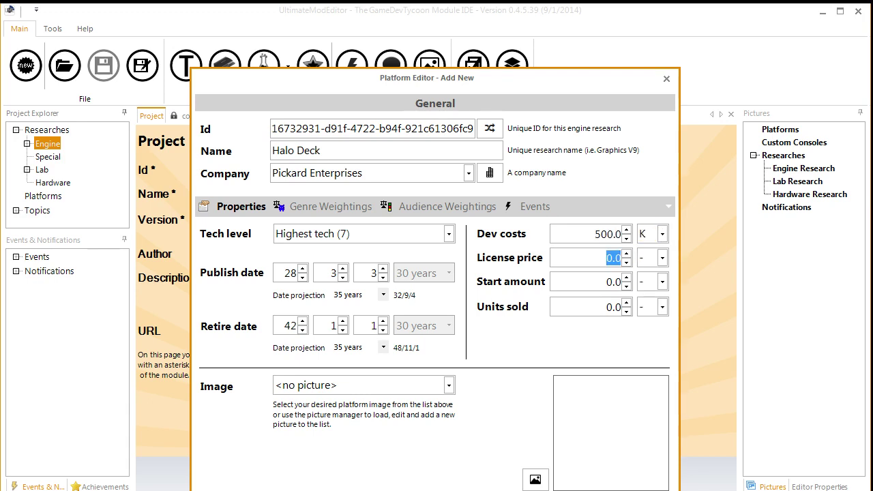
Set the platform's license price to 5 M
type("2")
type("5")
key("Tab")
key("alt+Down")
key("Down")
key("Down")
key("Return")
key("Tab")
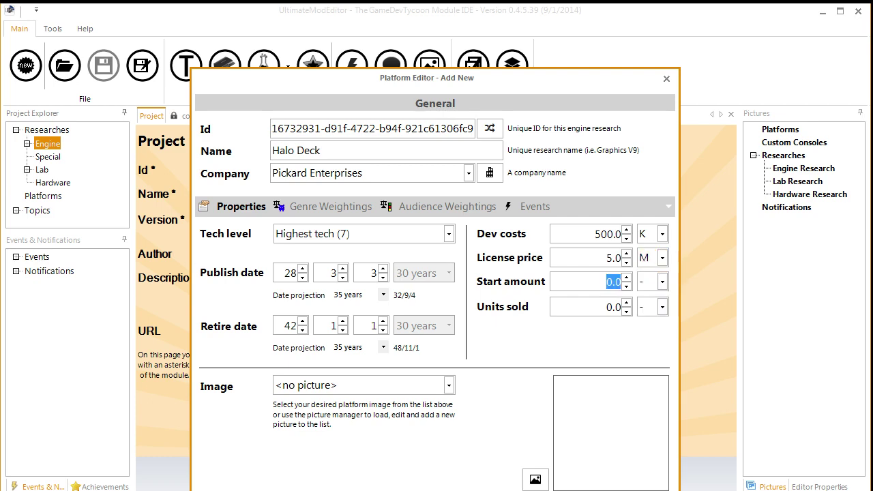
Set the platform's start amount to 2 M
type("2")
key("Tab")
key("alt+Down")
key("Down")
key("Down")
key("Return")
key("Tab")
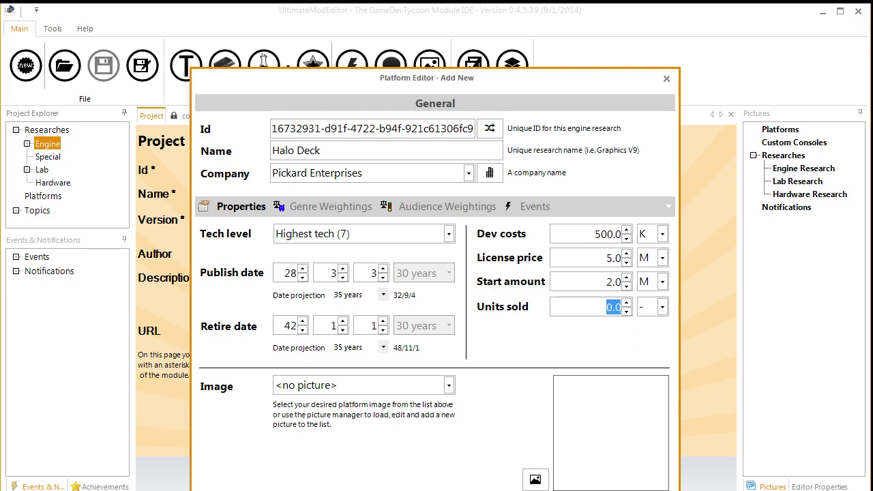
Set the platform's units sold to 20 M
type("20")
key("Tab")
key("alt+Down")
key("Down")
key("Down")
key("Return")
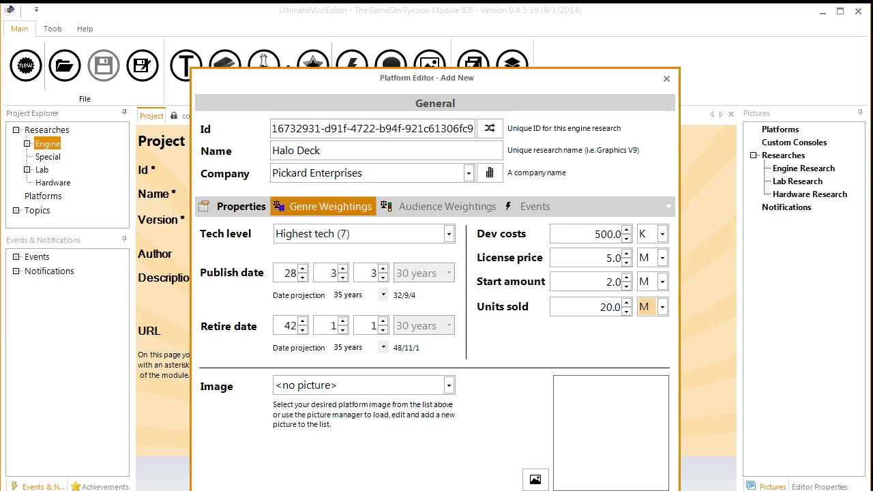
Set the platform's genre weightings to 0.90 for Simulation and 0.70 for Strategy
left_click(330, 207)
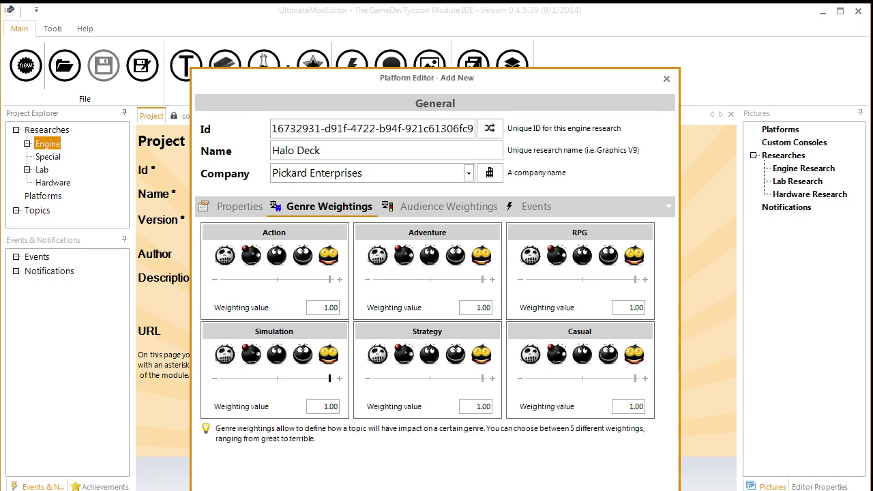
left_click_drag(329, 379, 303, 379)
left_click_drag(482, 378, 404, 379)
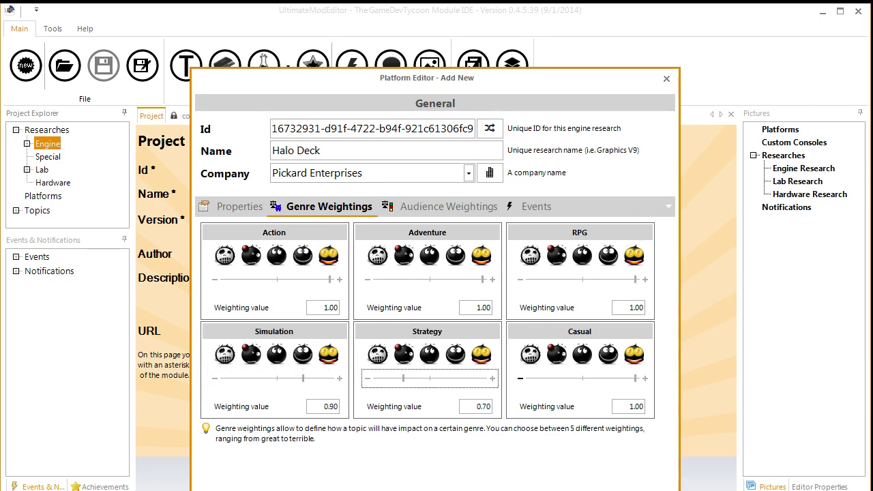
Set the platform's Casual genre weighting to 0.60 and its Young audience weighting to 0.90
left_click_drag(635, 379, 530, 379)
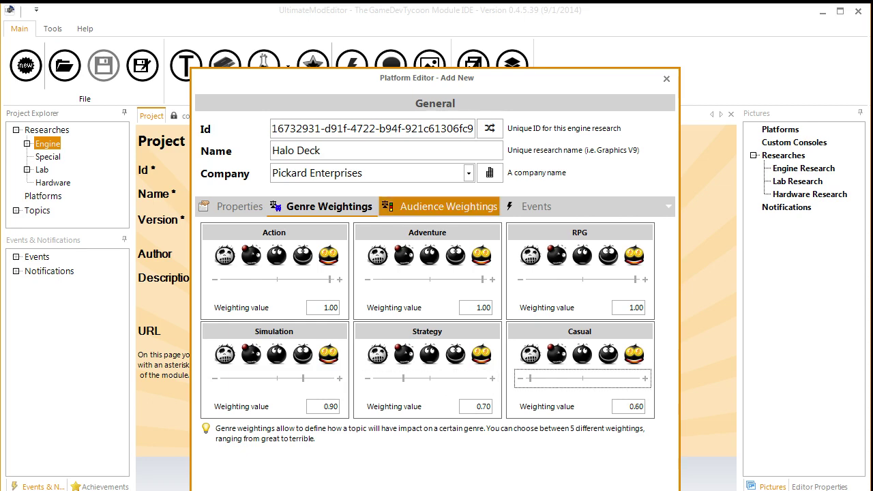
left_click(447, 206)
left_click(636, 279)
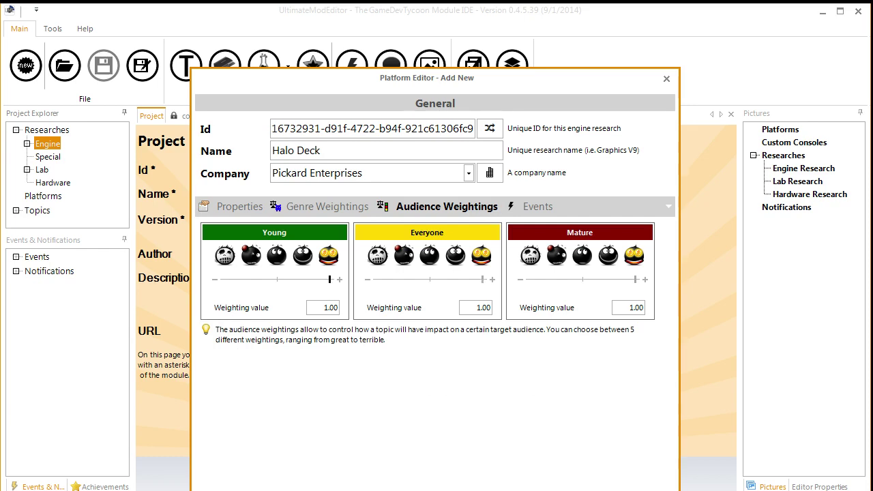
left_click_drag(330, 279, 277, 279)
key("Right")
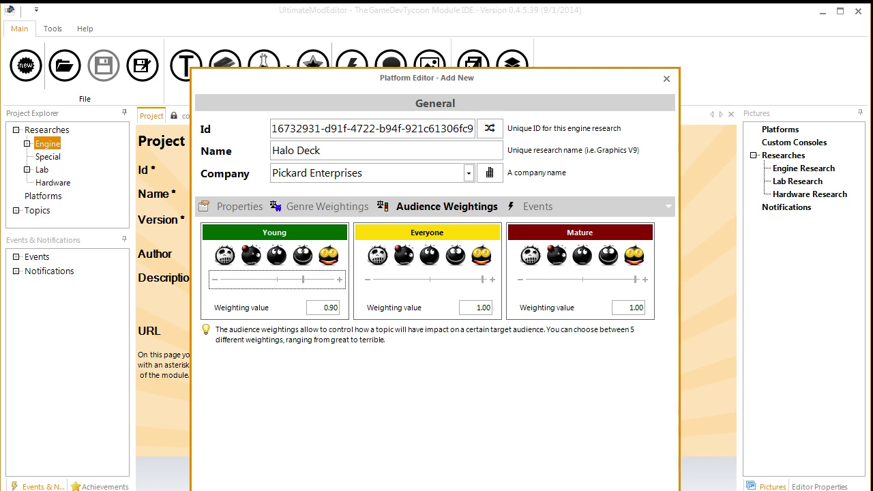
left_click(538, 206)
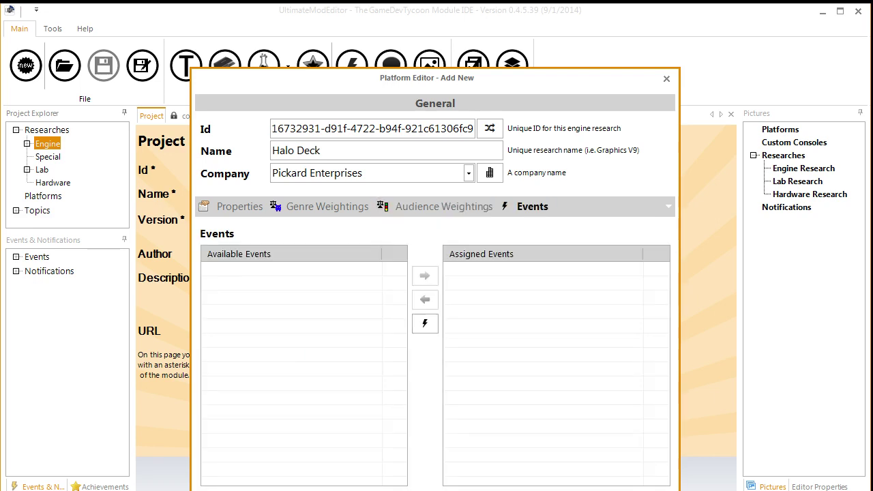
left_click(424, 322)
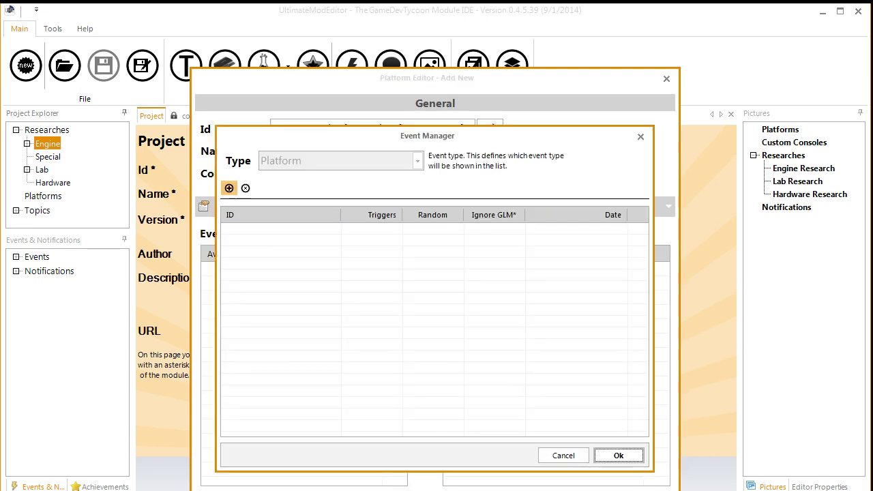
left_click(229, 188)
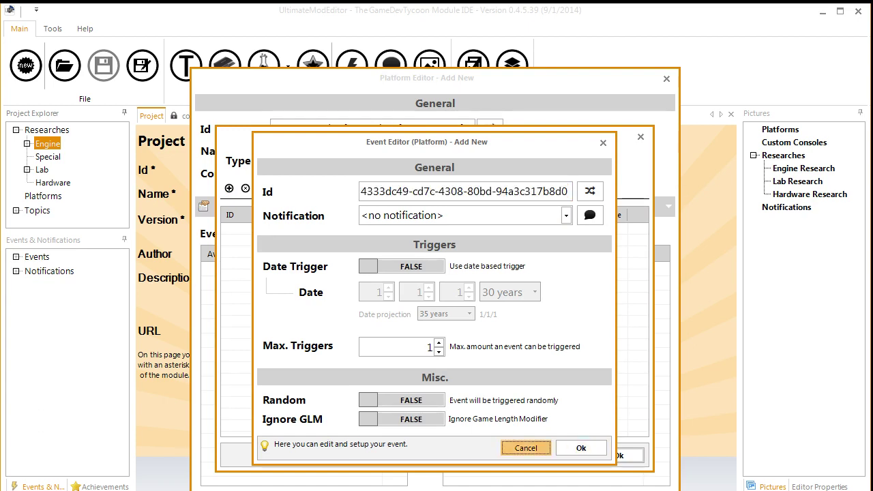
left_click(526, 447)
left_click(562, 455)
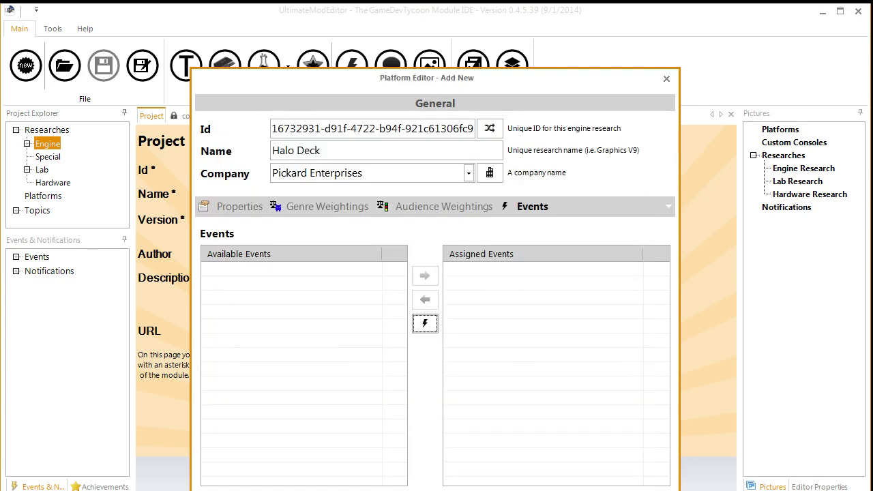
Add a new platform event with a date-based trigger at 28/3/3, matching the platform's publish date
left_click(239, 206)
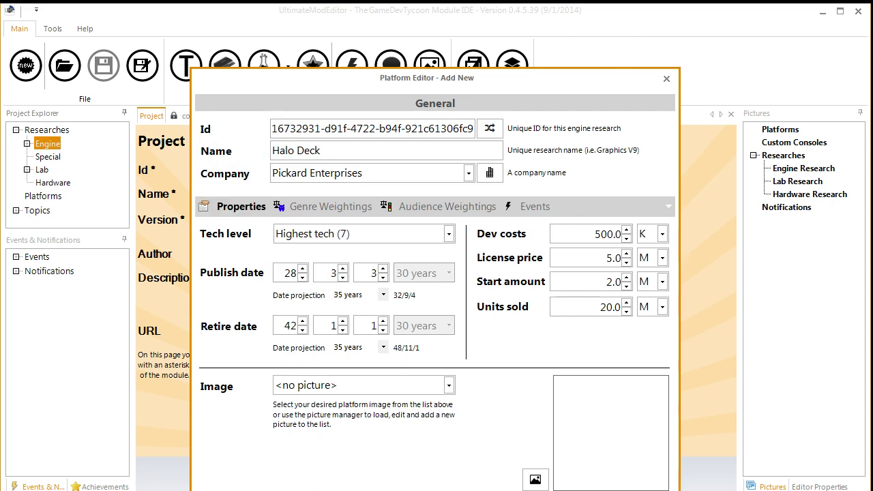
left_click(529, 206)
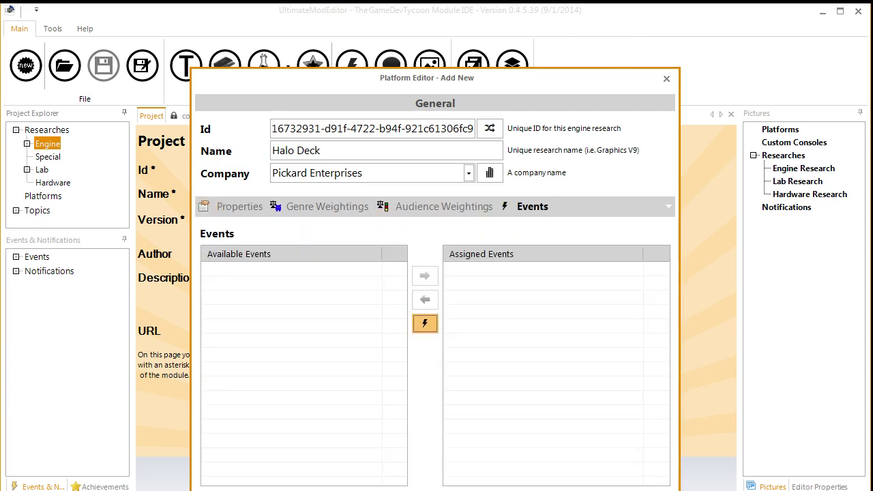
left_click(426, 323)
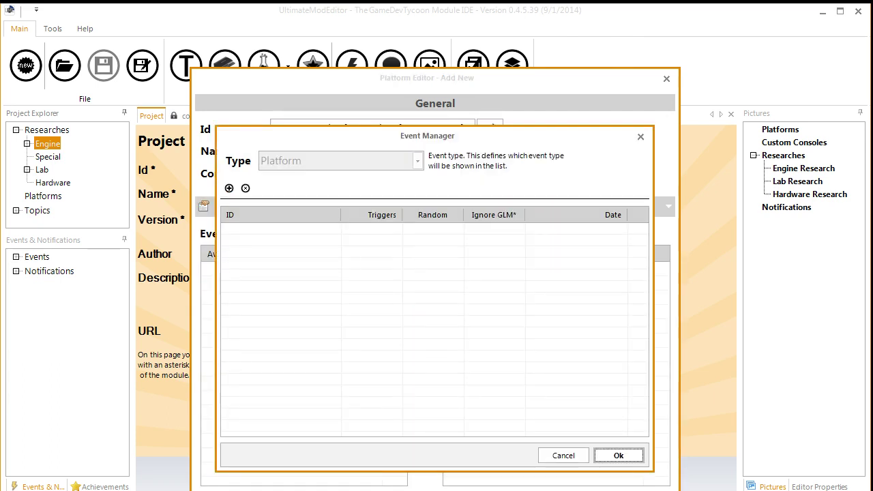
left_click(230, 188)
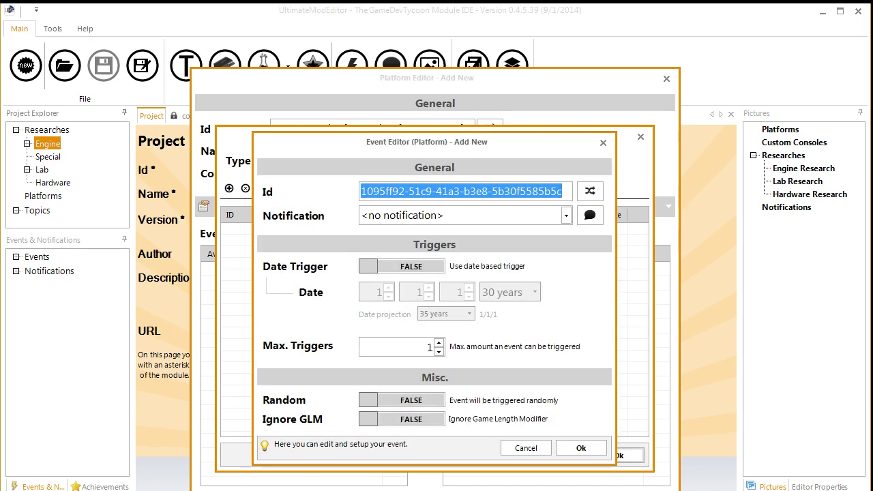
left_click(402, 267)
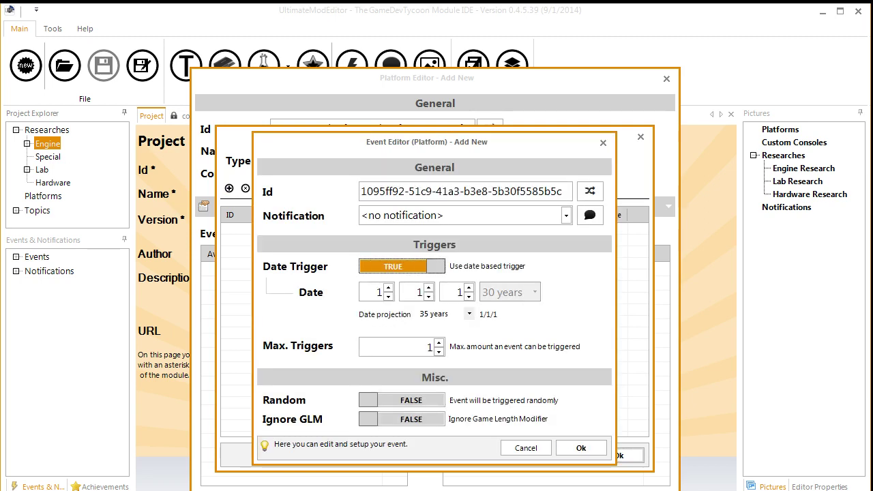
left_click(379, 292)
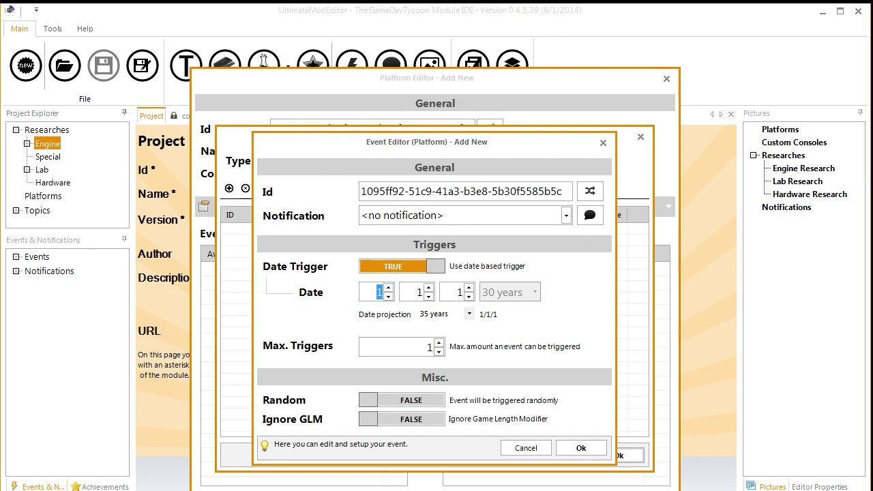
type("28")
key("Tab")
key("Up")
key("Up")
key("Tab")
key("Up")
key("Up")
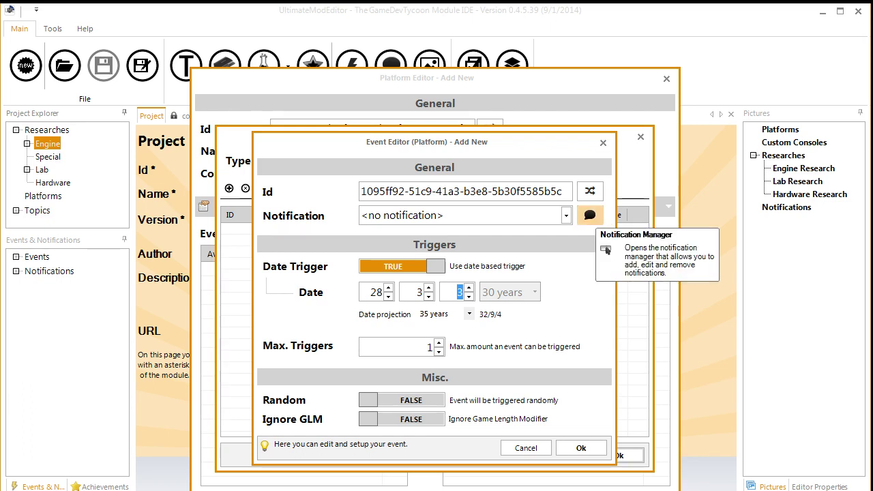
Add a new simple notification for the event with the header "A Whole New World"
left_click(590, 214)
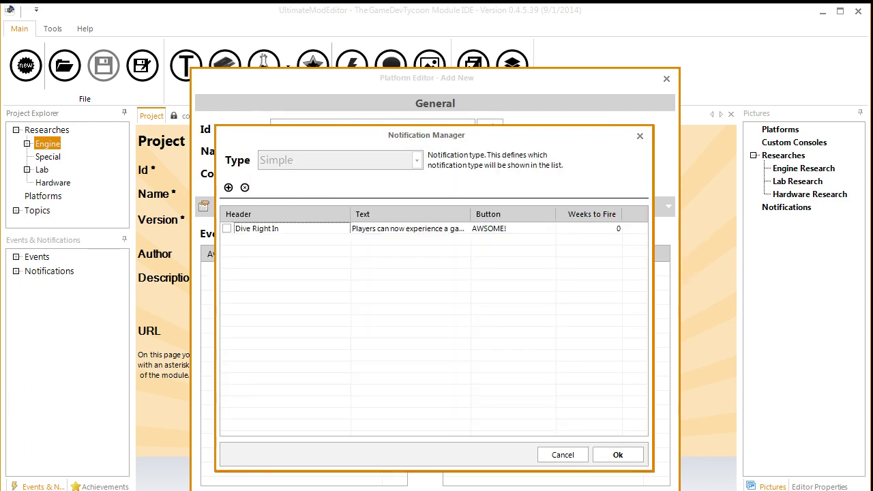
left_click(229, 187)
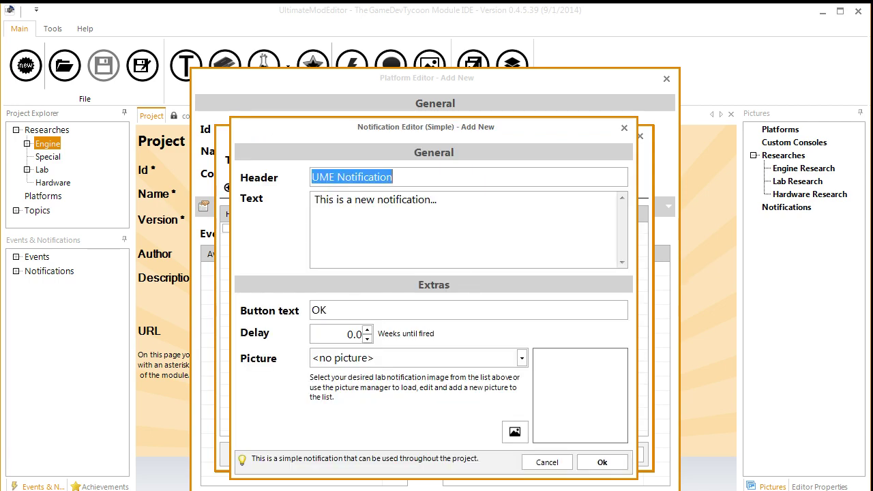
type("W")
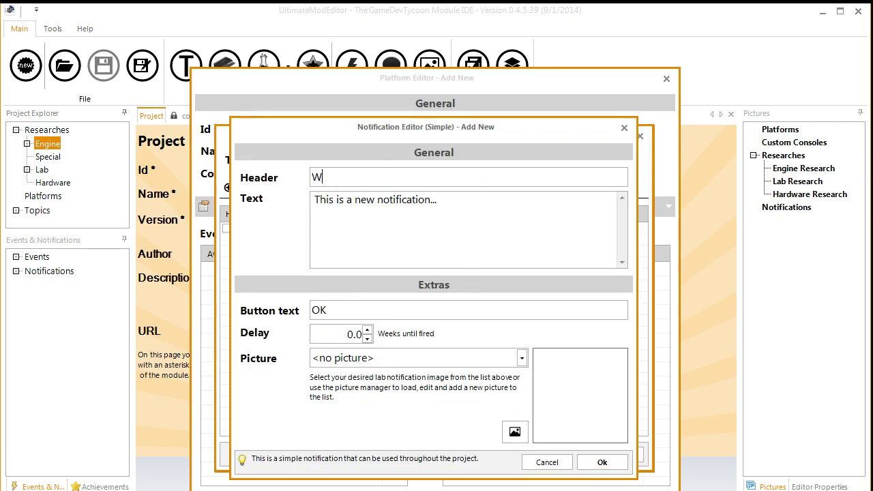
key("BackSpace")
type("A Whole New World")
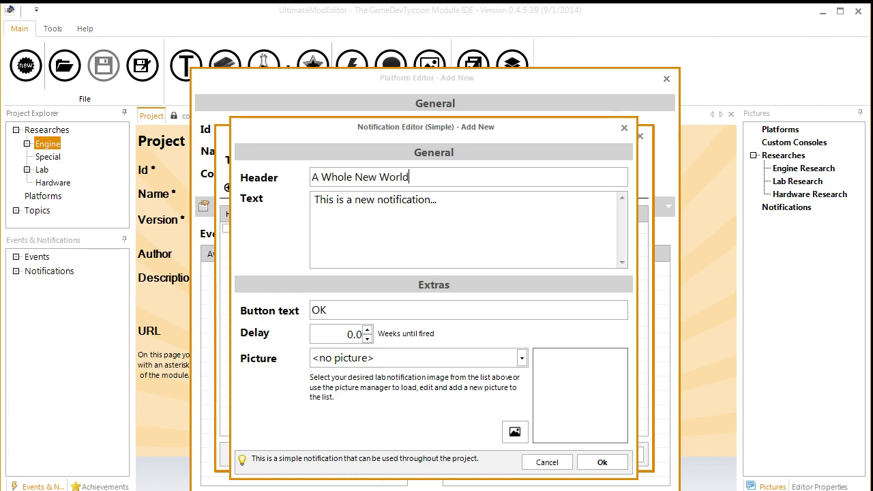
Set the notification's text to "Enter into a whole new world of imersive gaming with the Halo Deck put out today by Pickard Enterprises." and save it
key("Tab")
type("En")
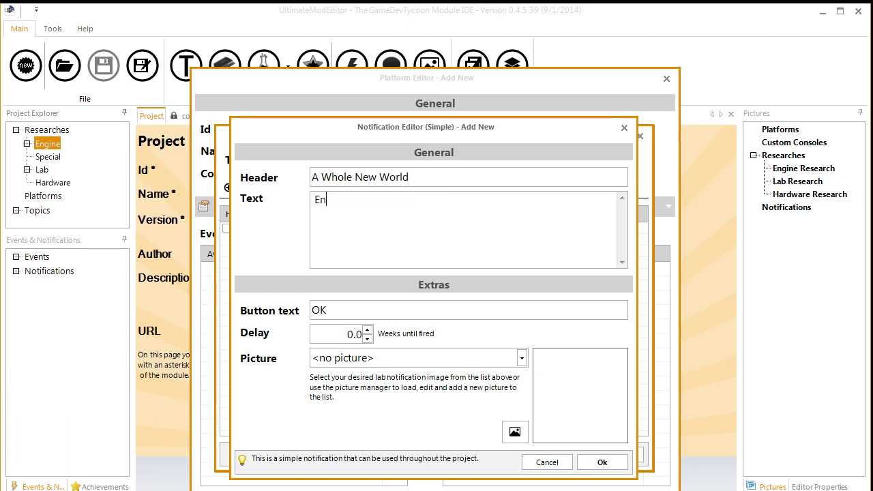
type("ter into a whole new wo")
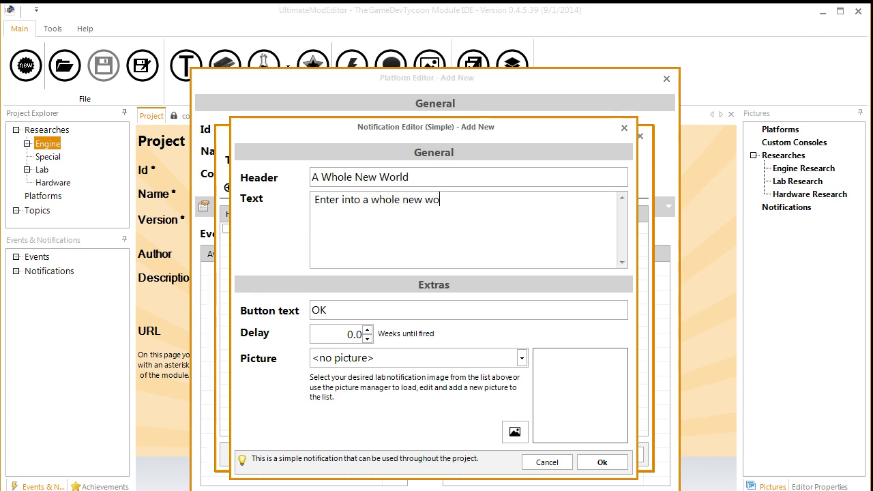
type("rld of imersive gaming")
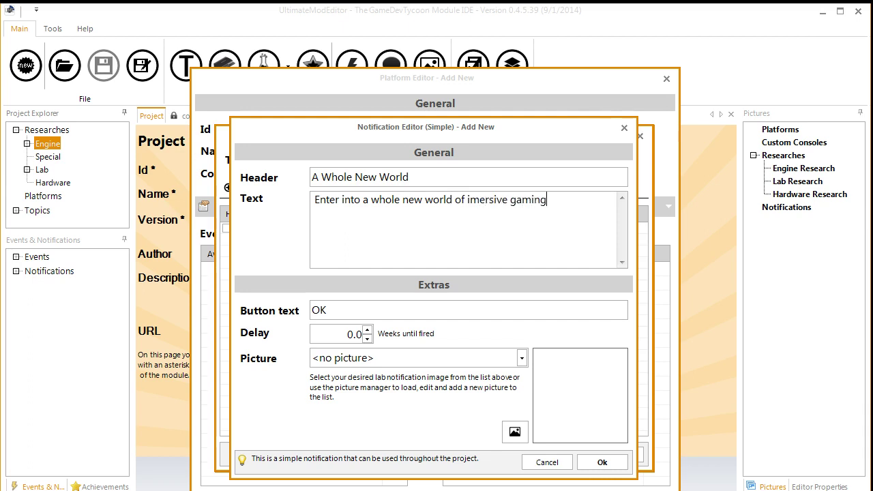
type(" with the Halo Dock")
key("BackSpace")
key("BackSpace")
type("ck put out today by Pickard Enterp")
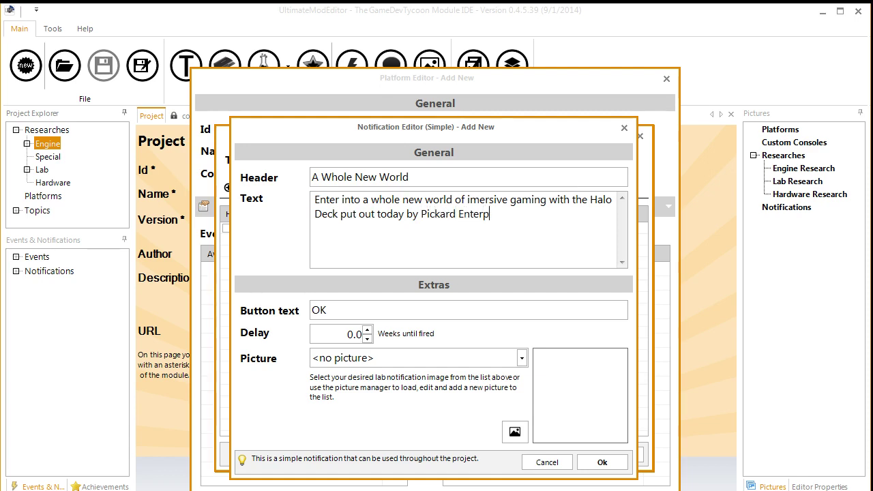
type("rises.")
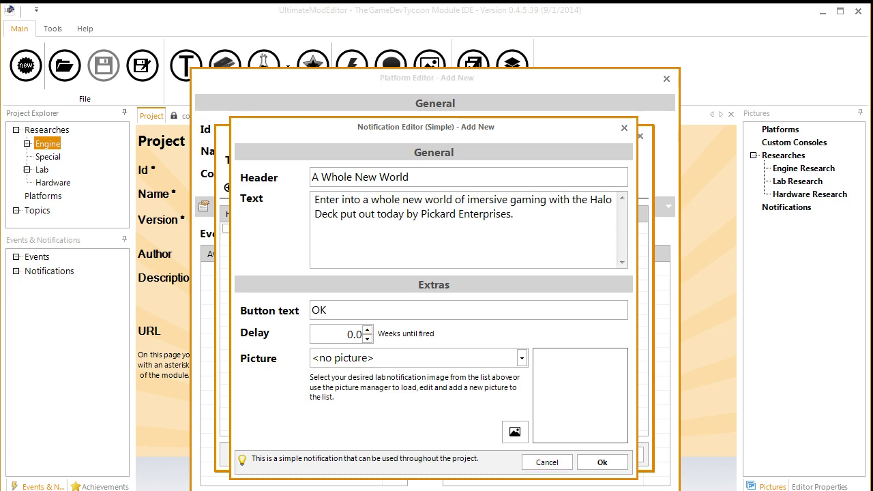
left_click(603, 463)
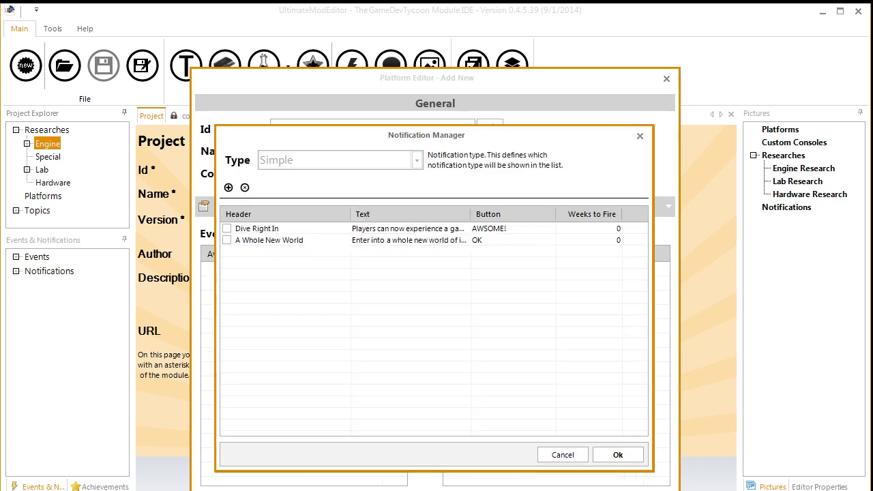
left_click(618, 455)
Choose the A Whole New World notification for the platform event and save the event
left_click(566, 216)
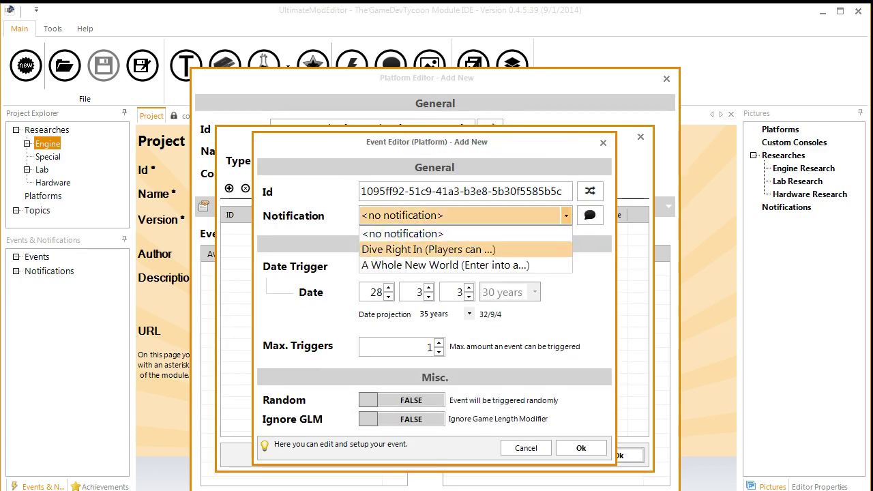
left_click(465, 265)
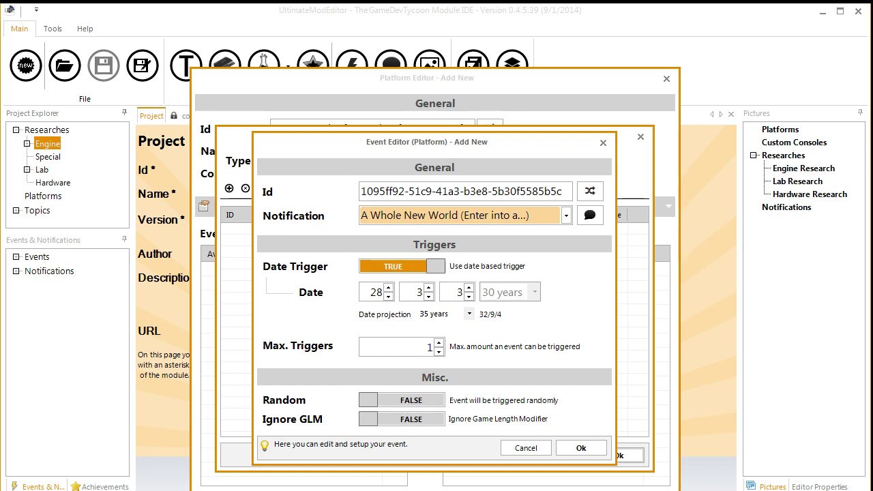
left_click(581, 448)
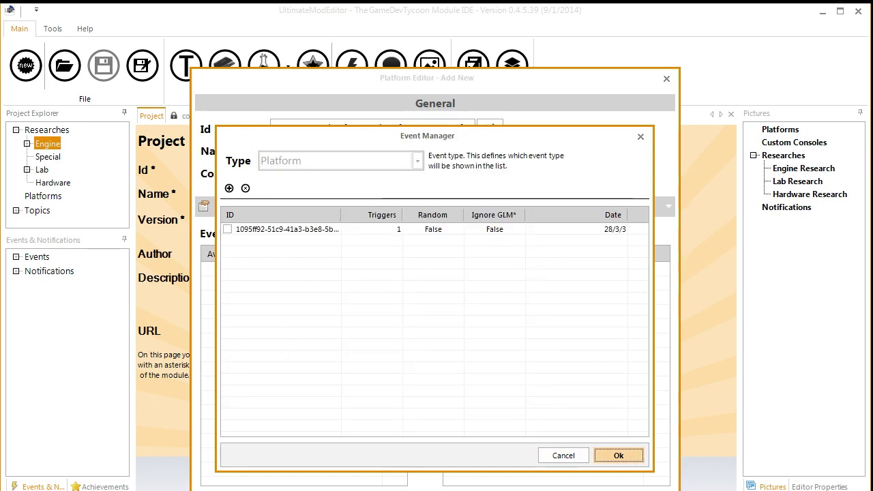
left_click(619, 455)
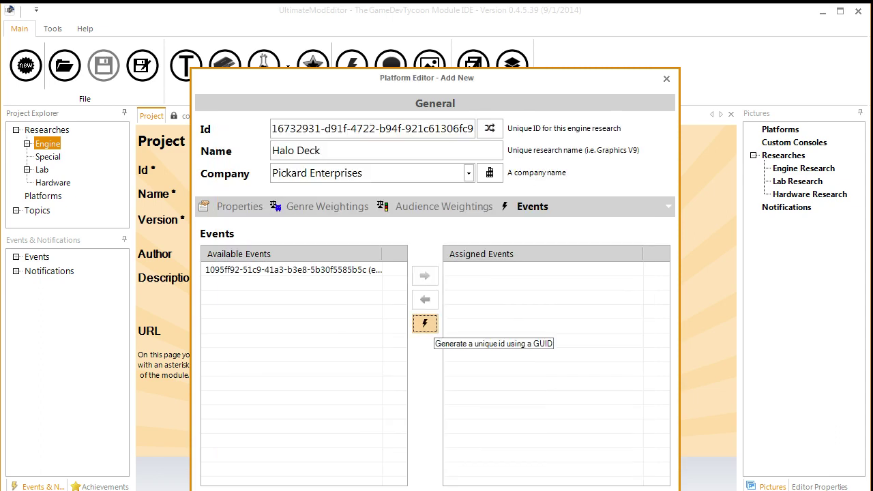
Assign the available event to the Halo Deck platform
left_click(294, 270)
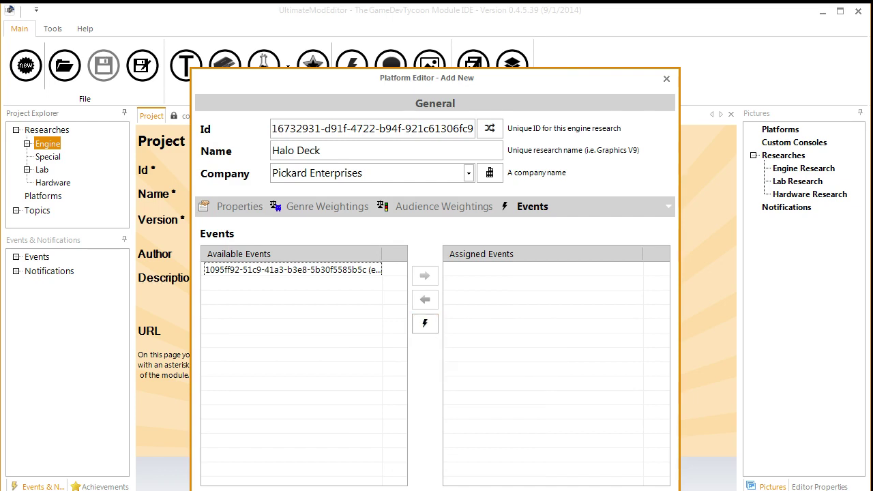
left_click(293, 270)
left_click(425, 276)
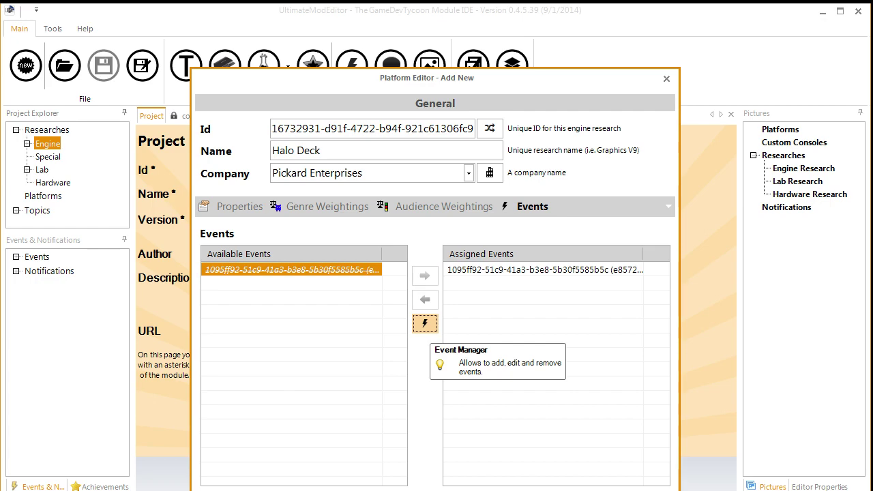
Review the Halo Deck platform's weightings and properties and save the platform to the project
left_click(441, 207)
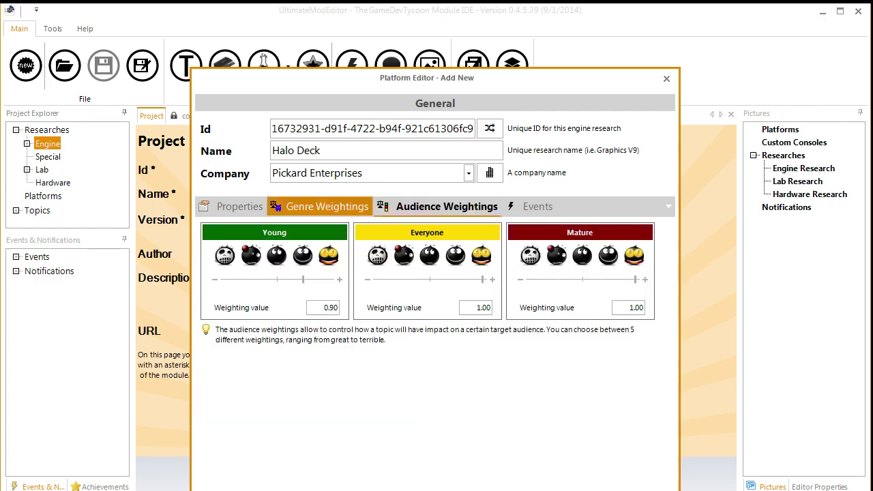
left_click(327, 207)
left_click(238, 207)
key("ctrl+Tab")
key("ctrl+Tab")
key("ctrl+Tab")
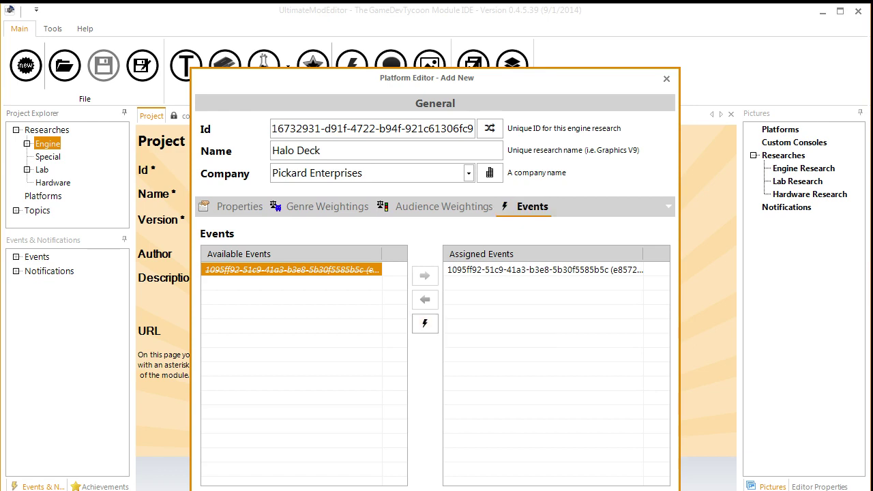
key("Return")
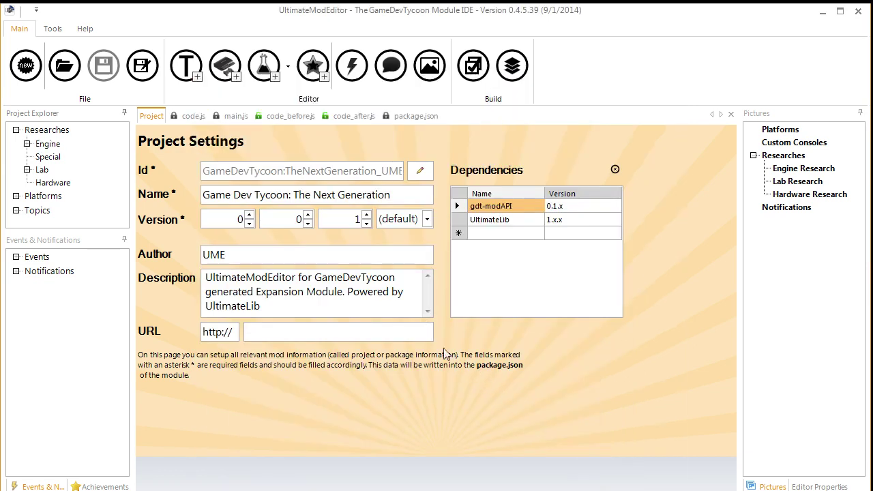
Replace the default author in the project settings with the mod author's name
left_click(273, 250)
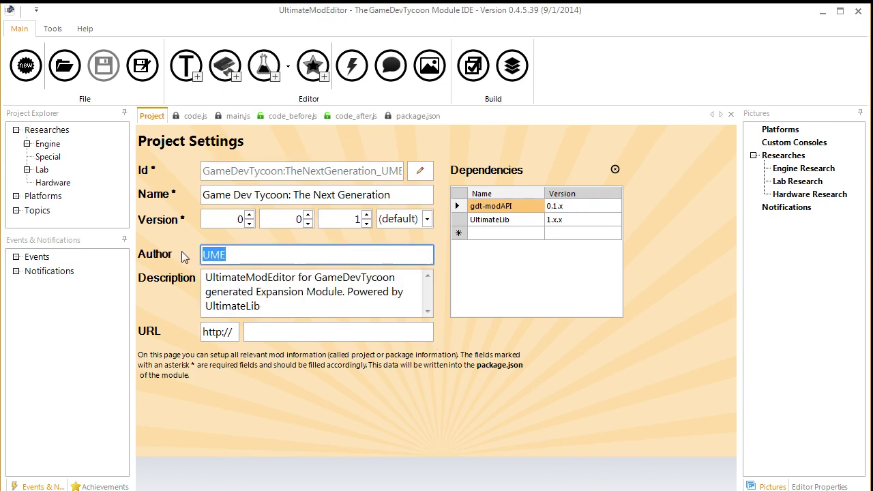
type("Deckard")
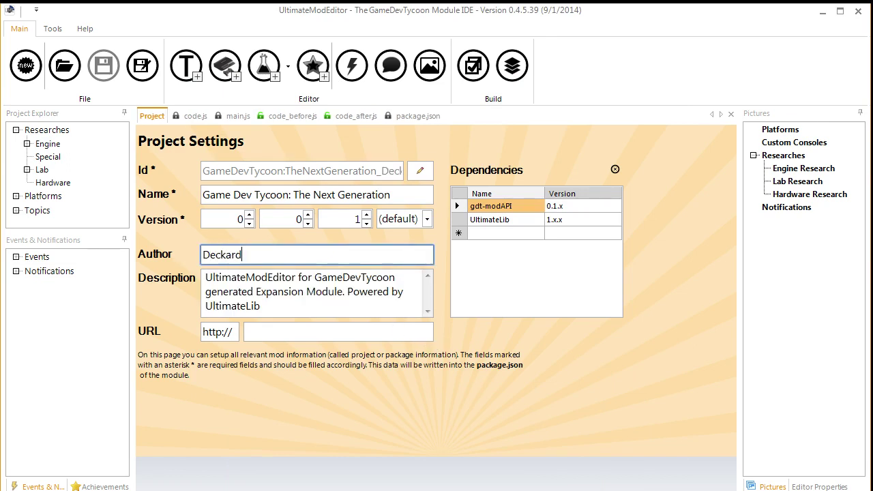
Complete the mod author's name in the project settings
type("8")
key("BackSpace")
type("6")
Replace the default project description with "A quick Star Trek themed mod."
key("Tab")
key("ctrl+a")
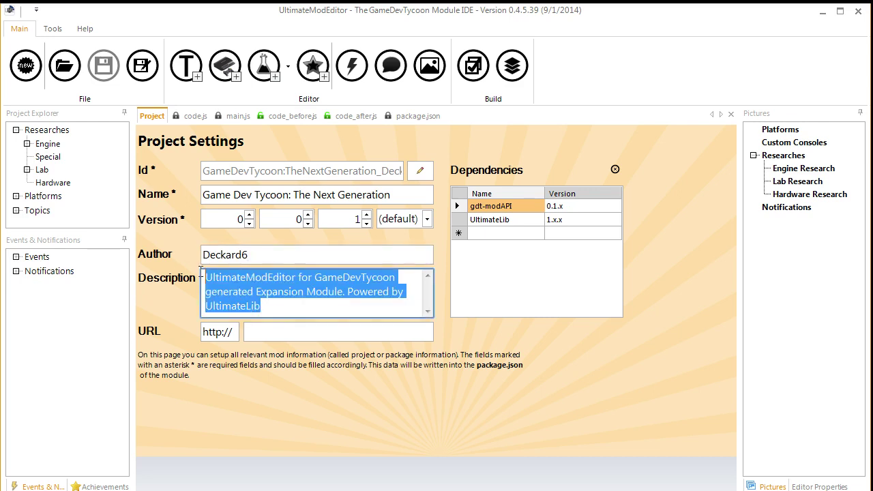
type("A quick Startek")
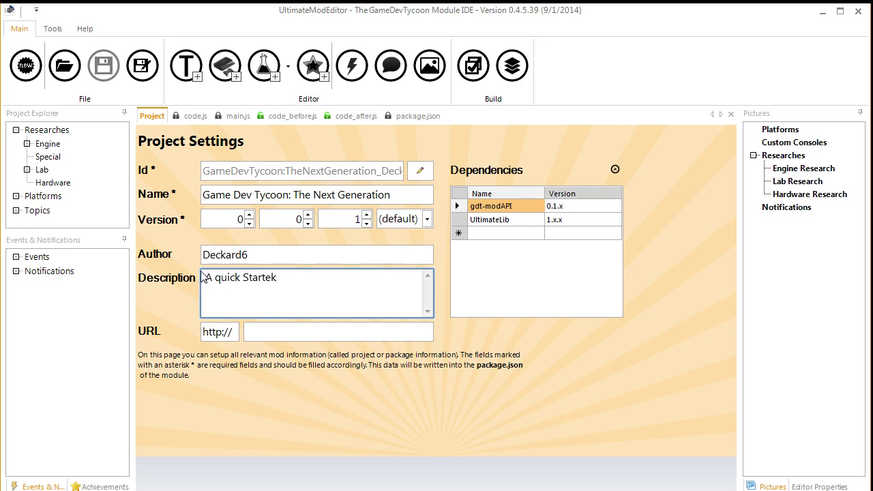
key("BackSpace")
key("BackSpace")
key("BackSpace")
type("Tre")
type("c")
key("BackSpace")
type("k themed mod")
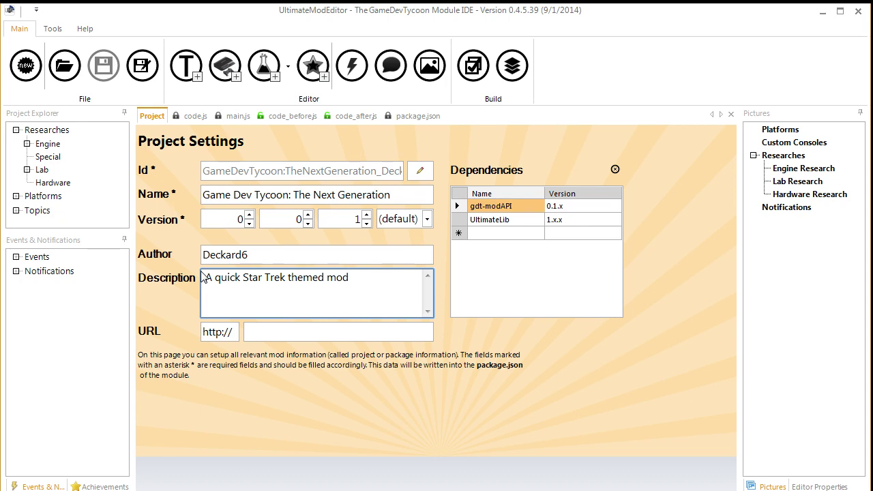
type(".")
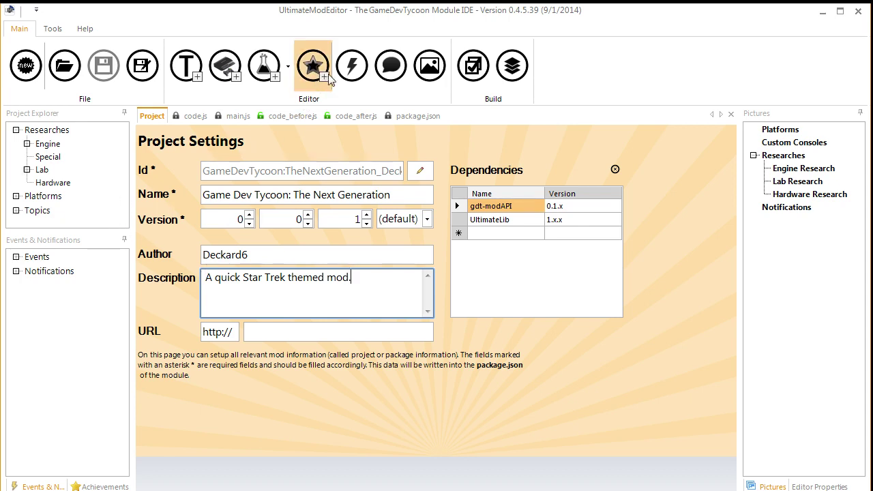
Check the project's contents by looking through its platforms, lab and engine researches, and topics
left_click(15, 197)
left_click(16, 196)
left_click(27, 170)
left_click(27, 169)
left_click(27, 144)
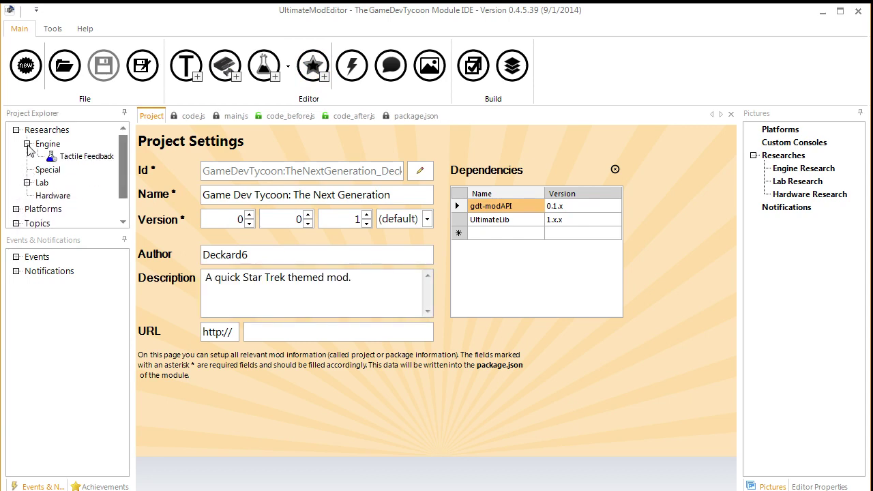
left_click(26, 144)
left_click(15, 197)
left_click(16, 197)
left_click(16, 211)
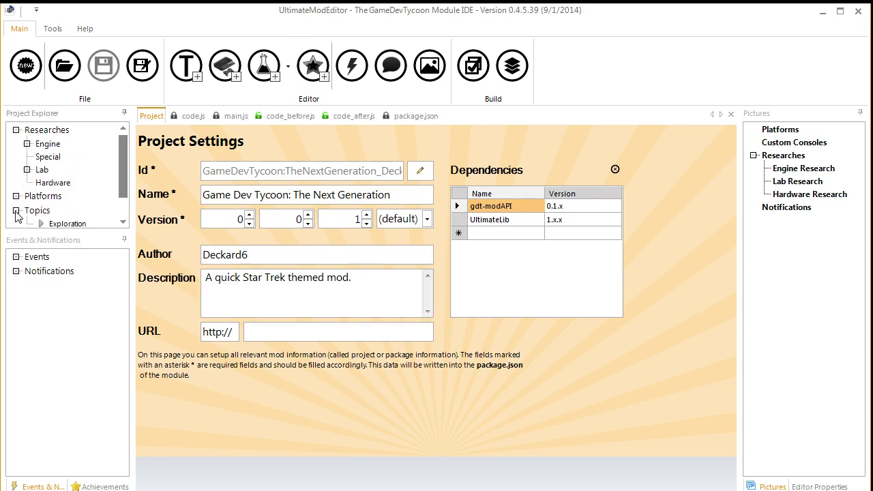
scroll(94, 193, "down", 2)
scroll(94, 193, "up", 1)
left_click(16, 205)
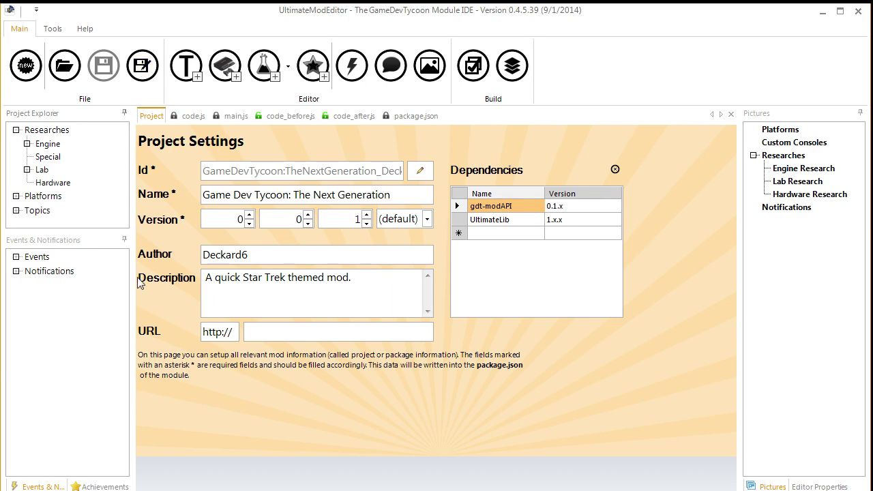
Review the items created under the Lab and Engine researches, then the project's platform and topic entries
left_click(42, 171)
left_click(26, 170)
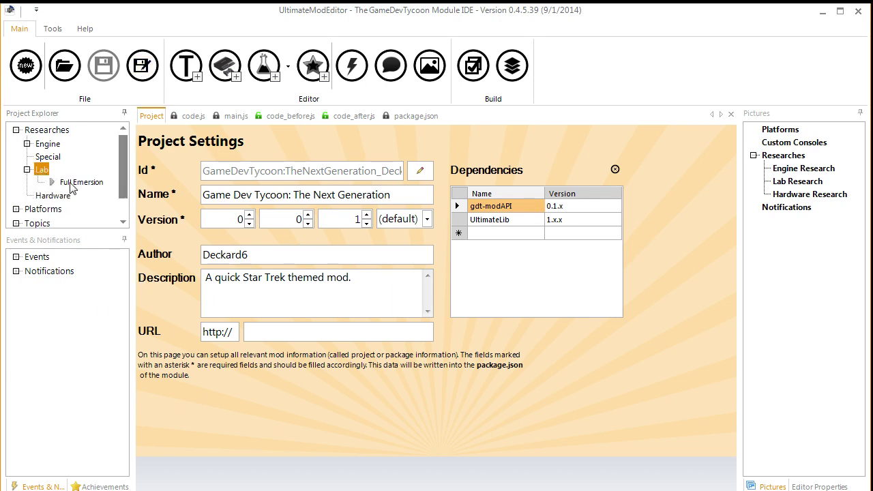
left_click(41, 145)
left_click(27, 144)
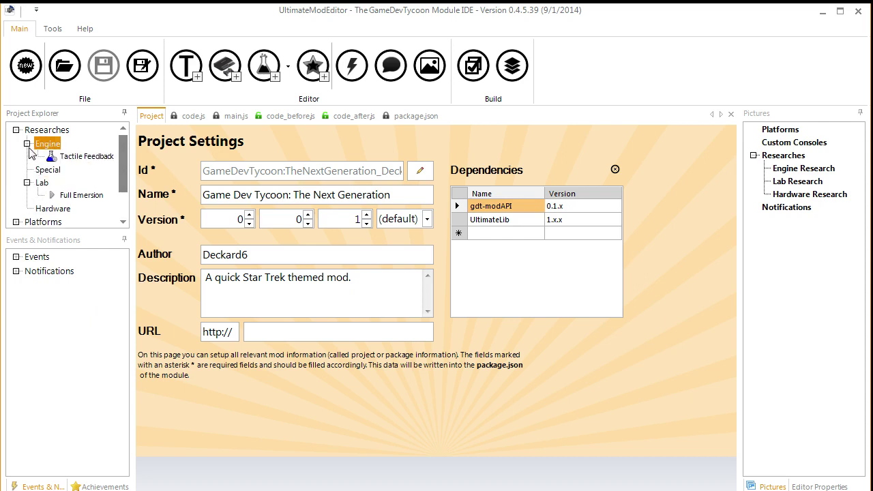
left_click(27, 144)
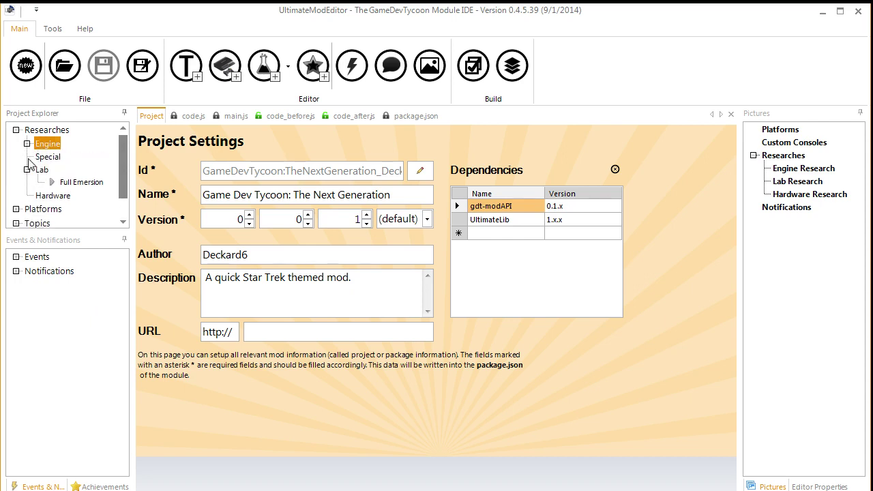
left_click(35, 170)
left_click(27, 170)
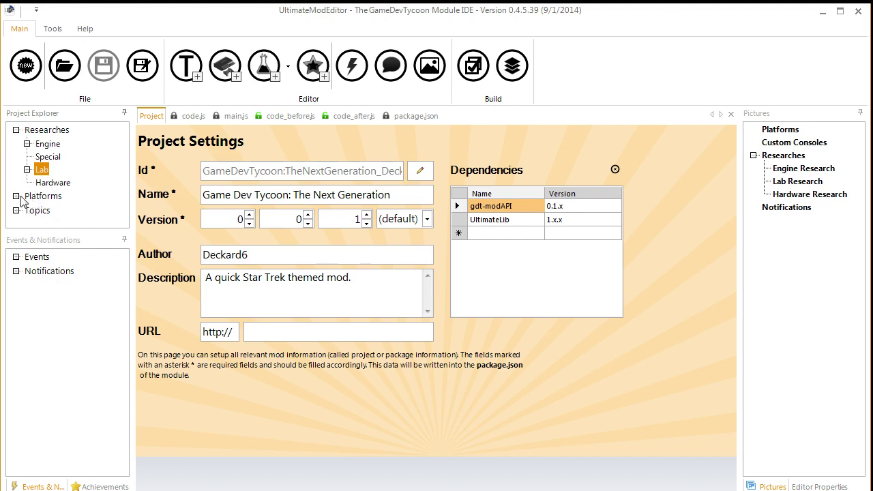
left_click(16, 129)
left_click(16, 144)
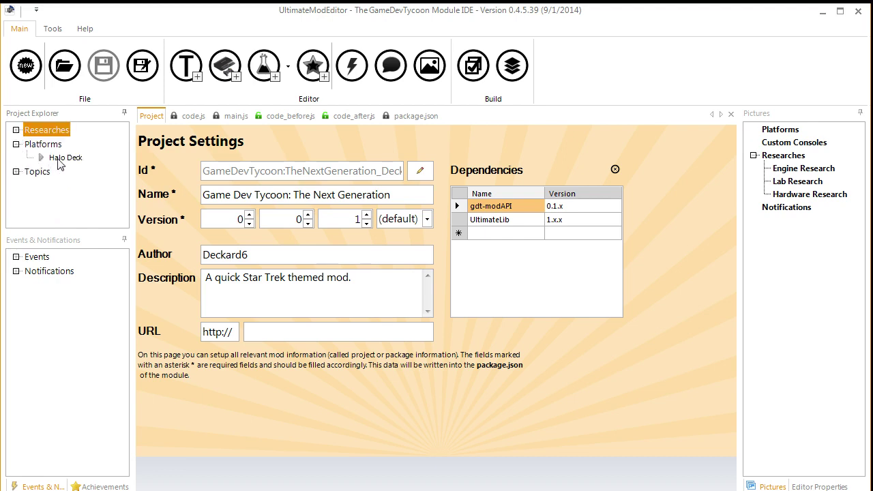
left_click(60, 158)
left_click(16, 172)
left_click(80, 188)
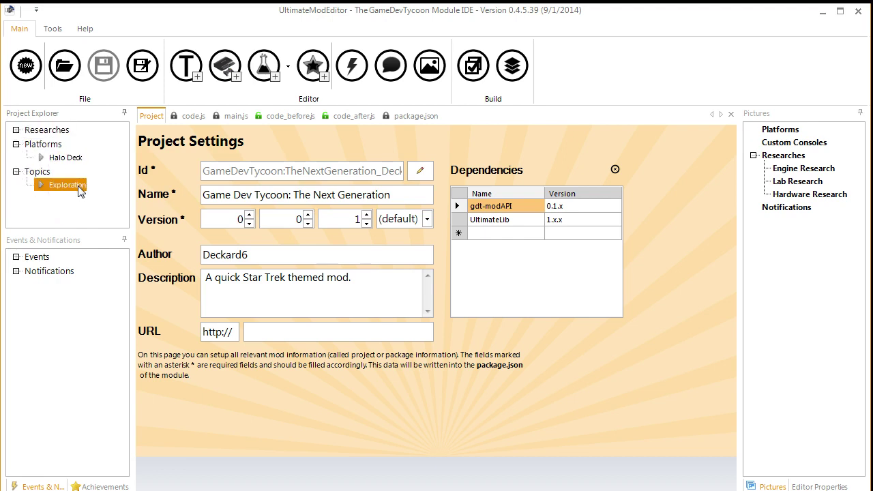